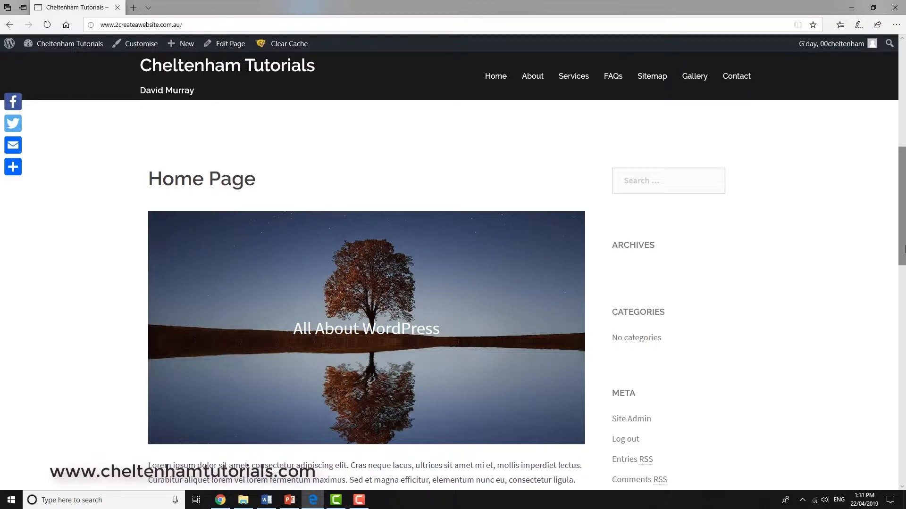
Step: Open the site's widget management page from the live home page
{"action": "scroll", "coordinate": [718, 161], "scroll_direction": "down", "scroll_amount": 2}
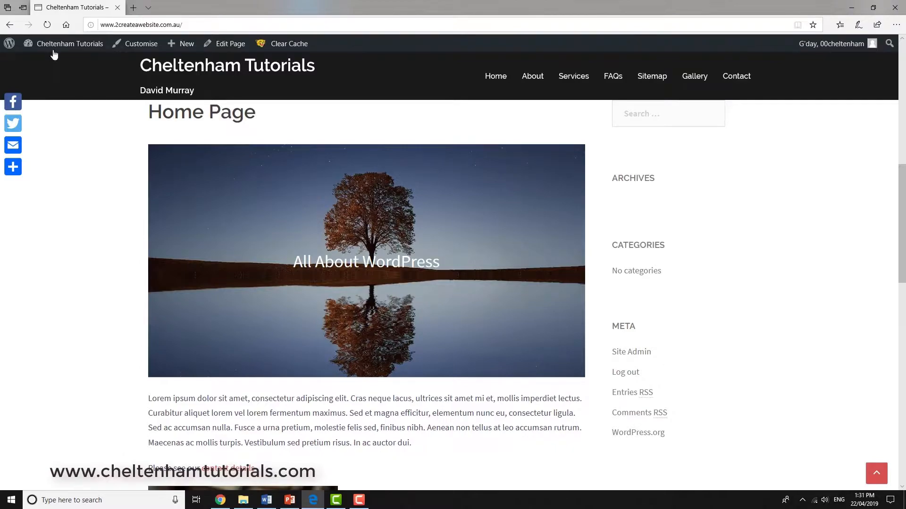
{"action": "mouse_move", "coordinate": [55, 46]}
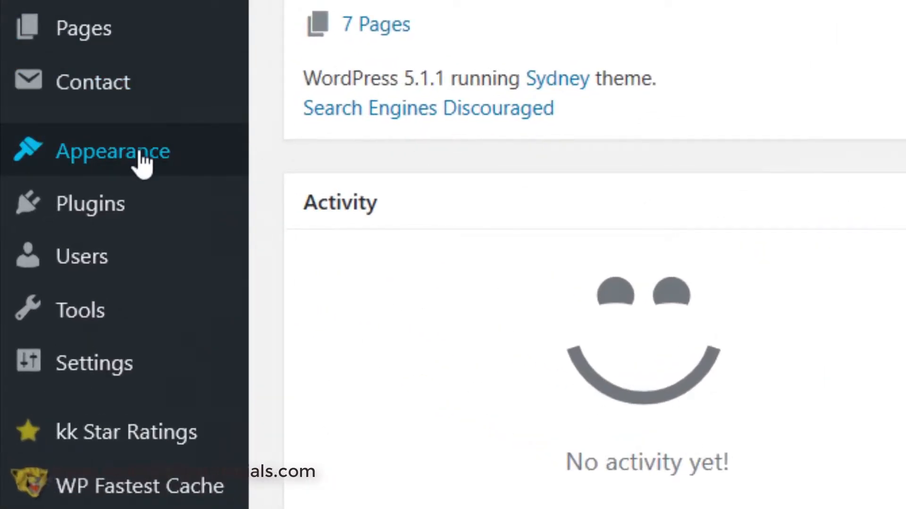
{"action": "mouse_move", "coordinate": [50, 212]}
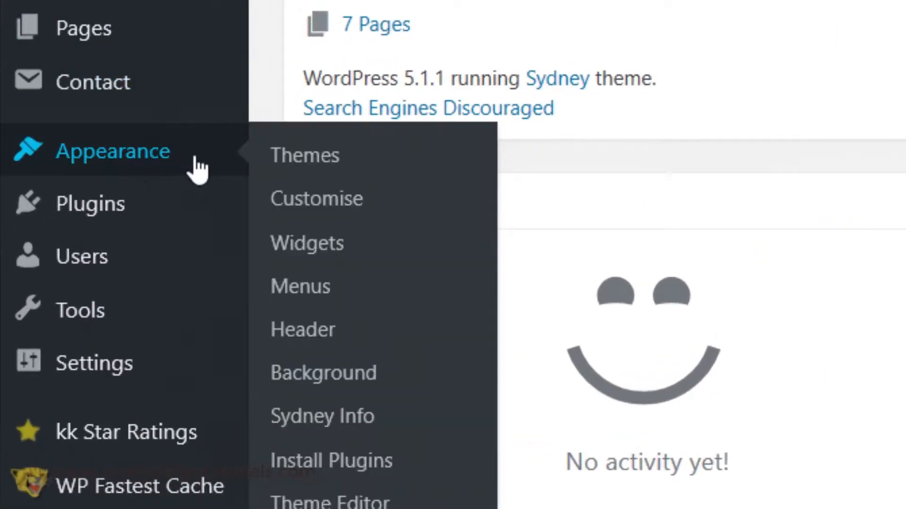
{"action": "left_click", "coordinate": [328, 250]}
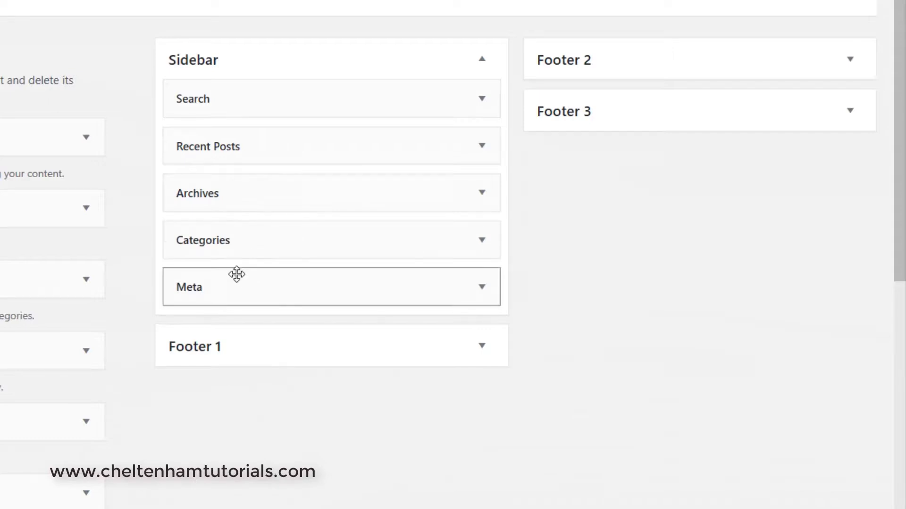
Step: Remove the Meta, Categories, Archives, Recent Posts and Search widgets from the Sidebar area
{"action": "left_click_drag", "start_coordinate": [264, 285], "coordinate": [0, 283]}
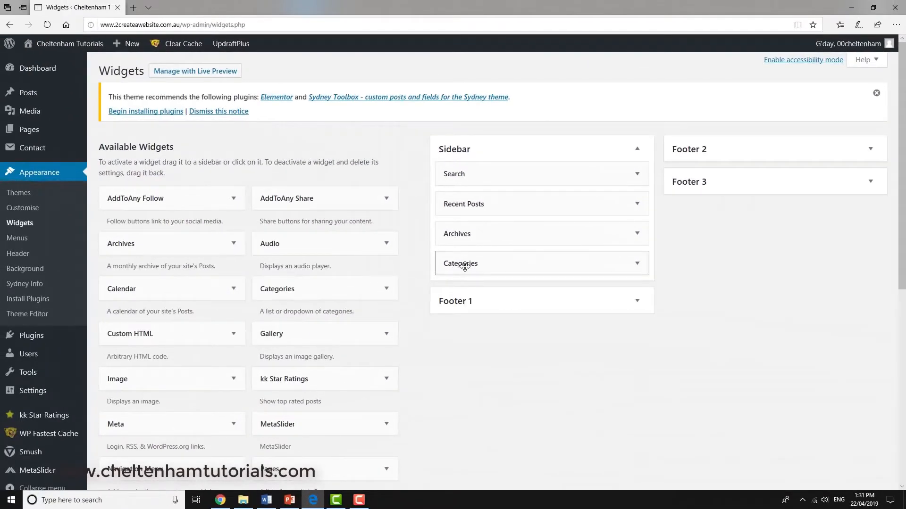
{"action": "left_click_drag", "start_coordinate": [465, 267], "coordinate": [301, 252]}
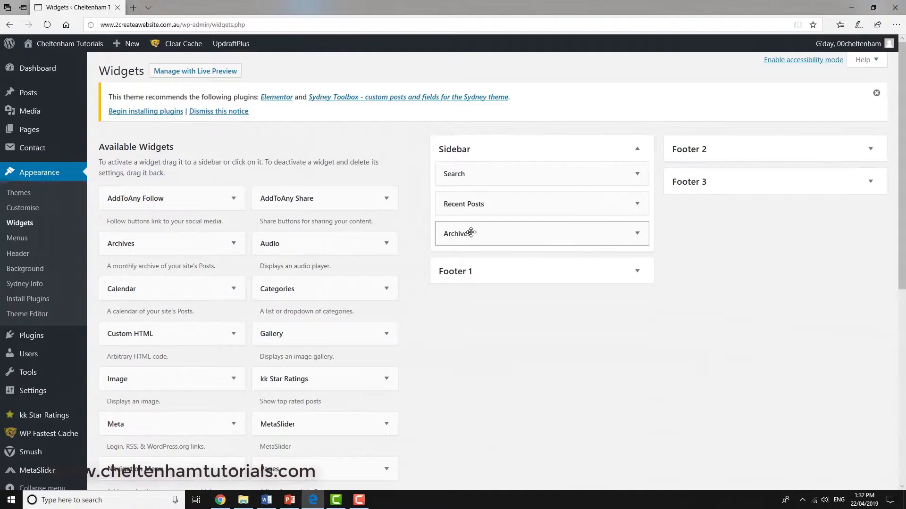
{"action": "left_click_drag", "start_coordinate": [499, 235], "coordinate": [264, 227]}
{"action": "left_click_drag", "start_coordinate": [475, 200], "coordinate": [295, 213]}
{"action": "left_click_drag", "start_coordinate": [474, 178], "coordinate": [231, 193]}
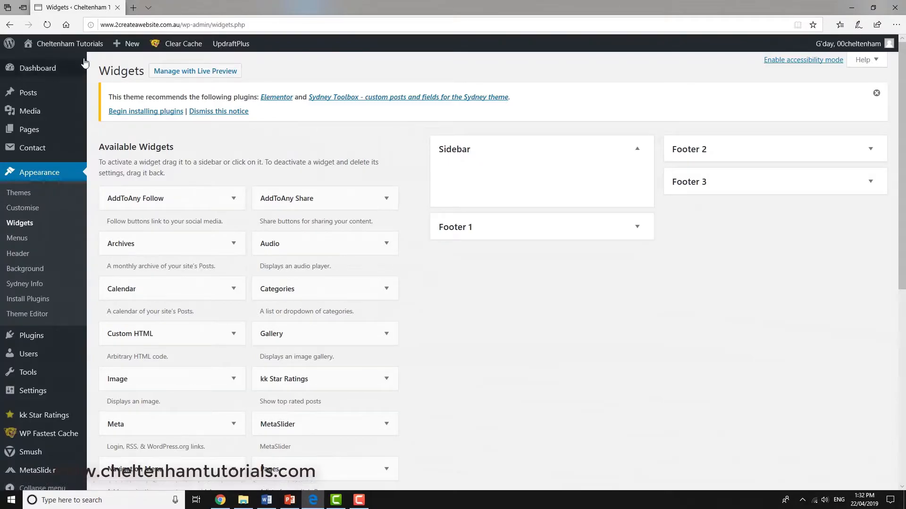
Step: Visit the live site and examine the sidebar space beside the Home Page content
{"action": "left_click", "coordinate": [63, 44]}
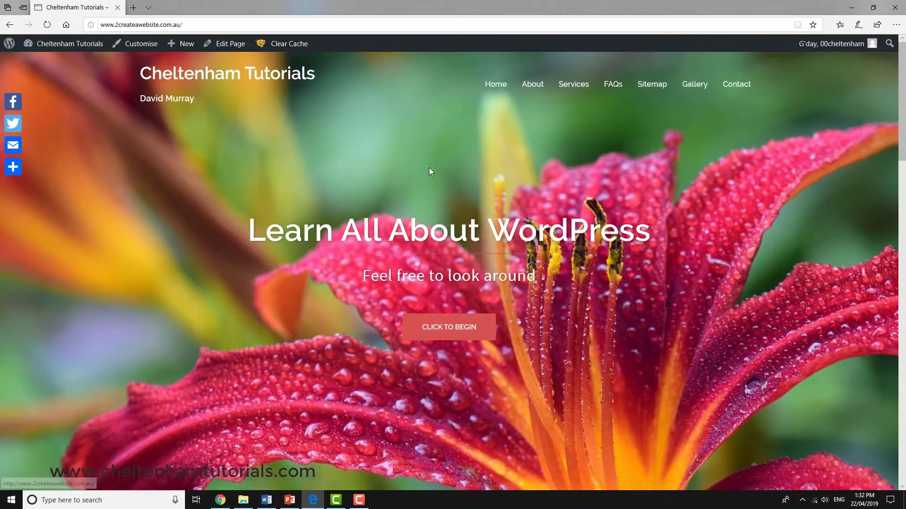
{"action": "scroll", "coordinate": [429, 168], "scroll_direction": "down", "scroll_amount": 3}
{"action": "left_click", "coordinate": [429, 168]}
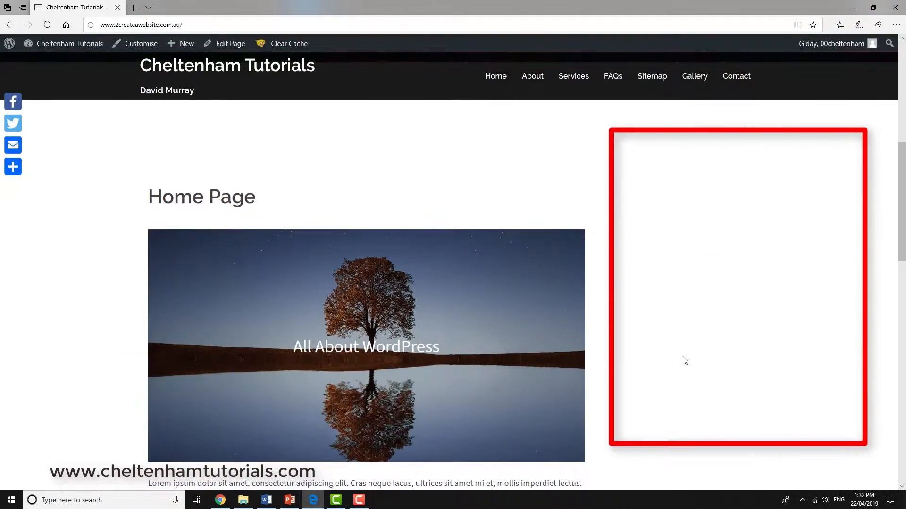
{"action": "scroll", "coordinate": [681, 364], "scroll_direction": "down", "scroll_amount": 7}
{"action": "scroll", "coordinate": [680, 368], "scroll_direction": "up", "scroll_amount": 8}
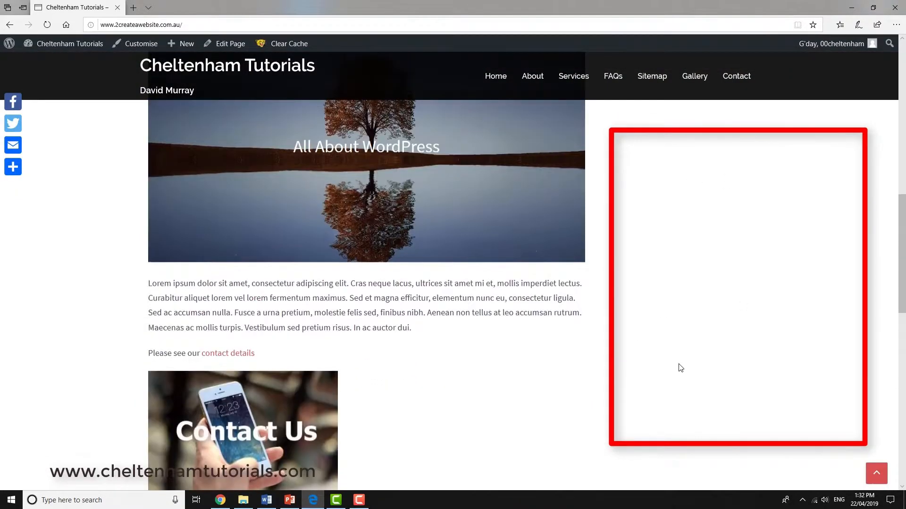
{"action": "scroll", "coordinate": [688, 311], "scroll_direction": "down", "scroll_amount": 3}
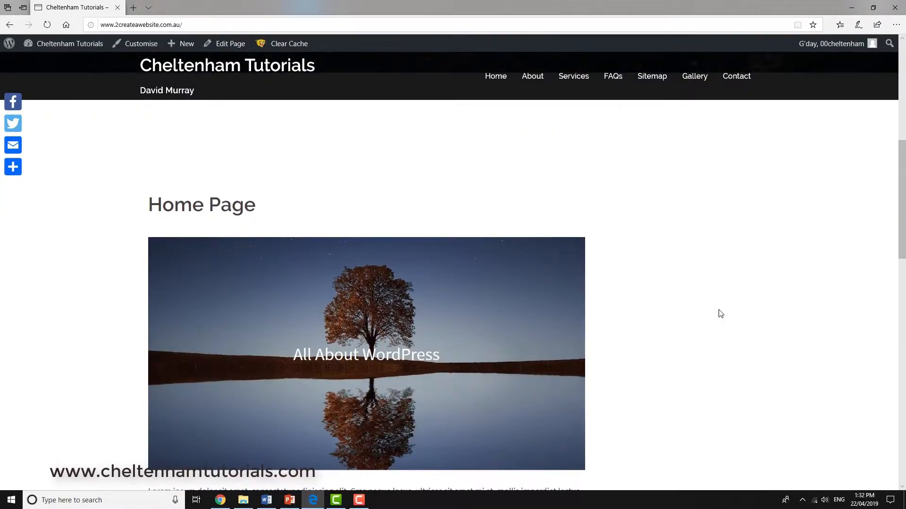
{"action": "scroll", "coordinate": [758, 371], "scroll_direction": "down", "scroll_amount": 4}
{"action": "scroll", "coordinate": [758, 371], "scroll_direction": "up", "scroll_amount": 4}
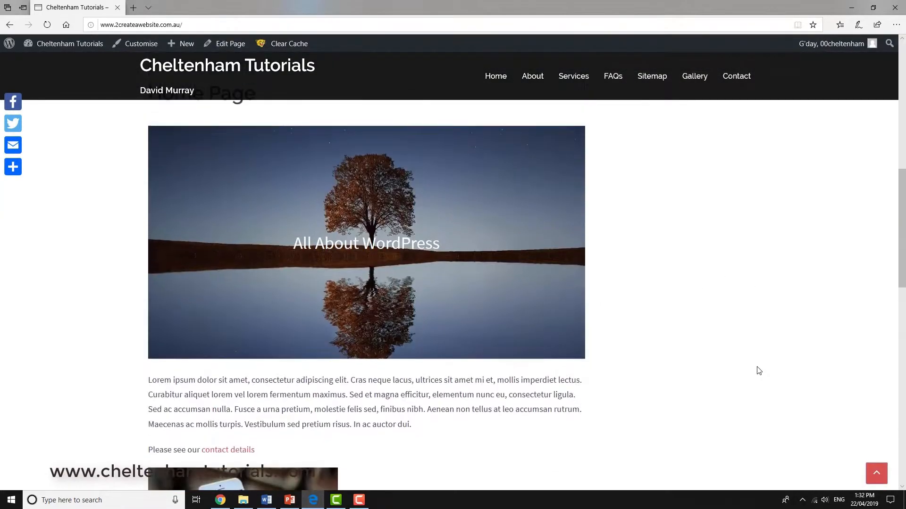
{"action": "scroll", "coordinate": [750, 368], "scroll_direction": "up", "scroll_amount": 2}
{"action": "scroll", "coordinate": [726, 354], "scroll_direction": "down", "scroll_amount": 1}
{"action": "scroll", "coordinate": [726, 335], "scroll_direction": "up", "scroll_amount": 1}
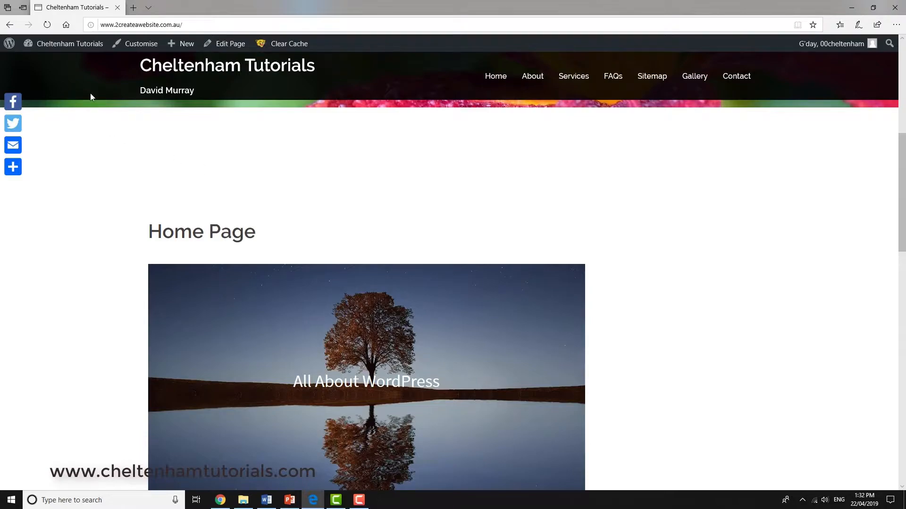
Step: Return to widget management and add a Search widget without a title to the Sidebar area
{"action": "mouse_move", "coordinate": [62, 50]}
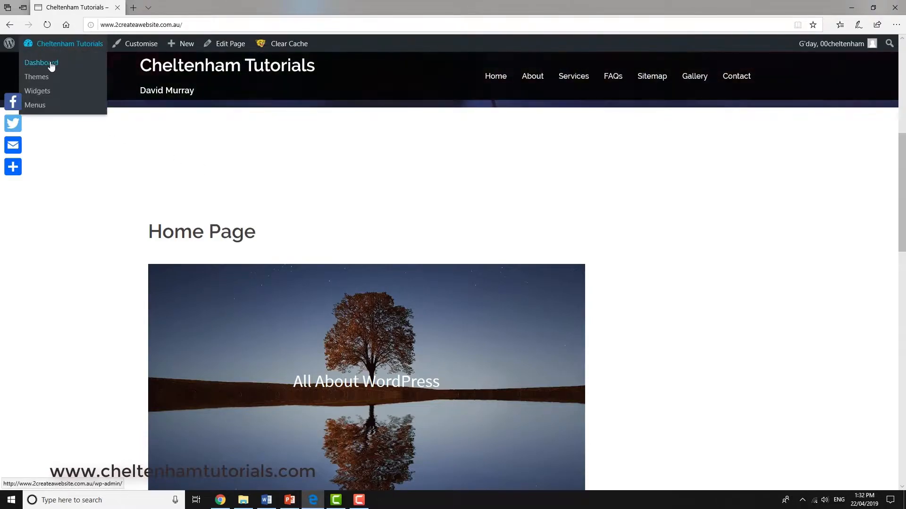
{"action": "left_click", "coordinate": [51, 63]}
{"action": "mouse_move", "coordinate": [51, 214]}
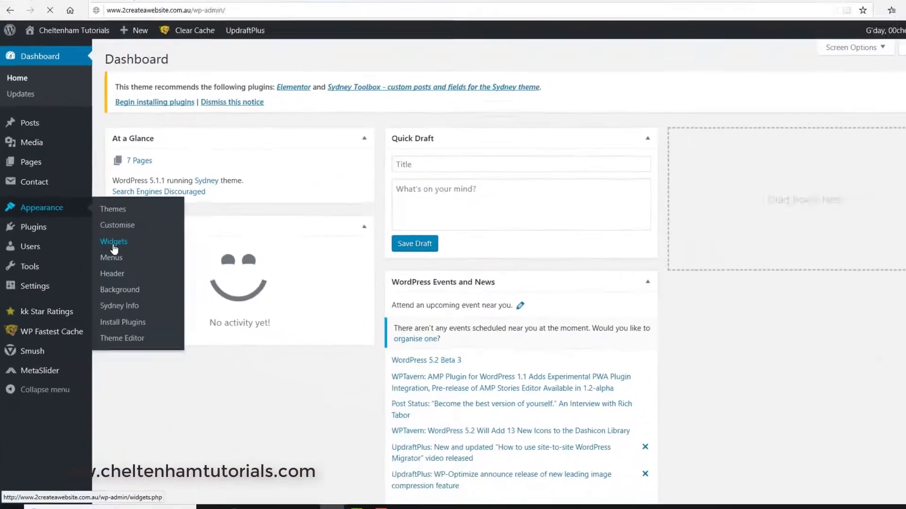
{"action": "left_click", "coordinate": [292, 212]}
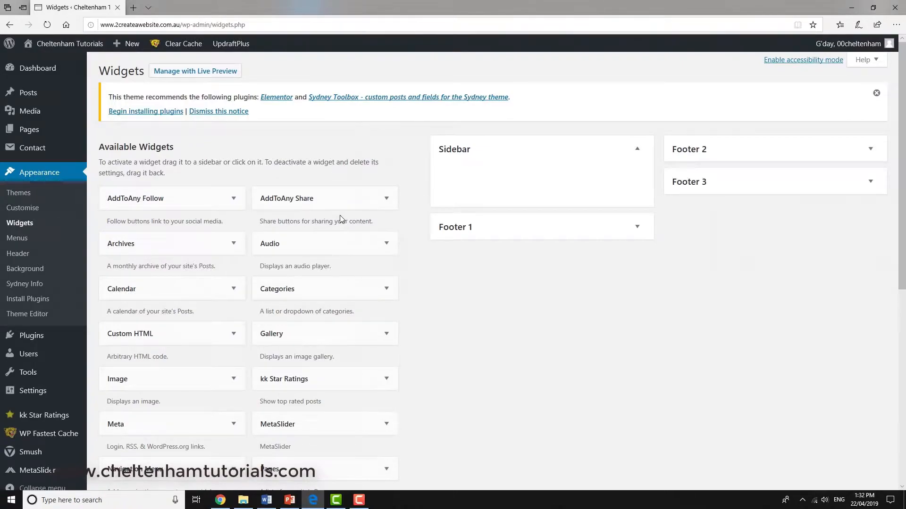
{"action": "scroll", "coordinate": [340, 219], "scroll_direction": "down", "scroll_amount": 3}
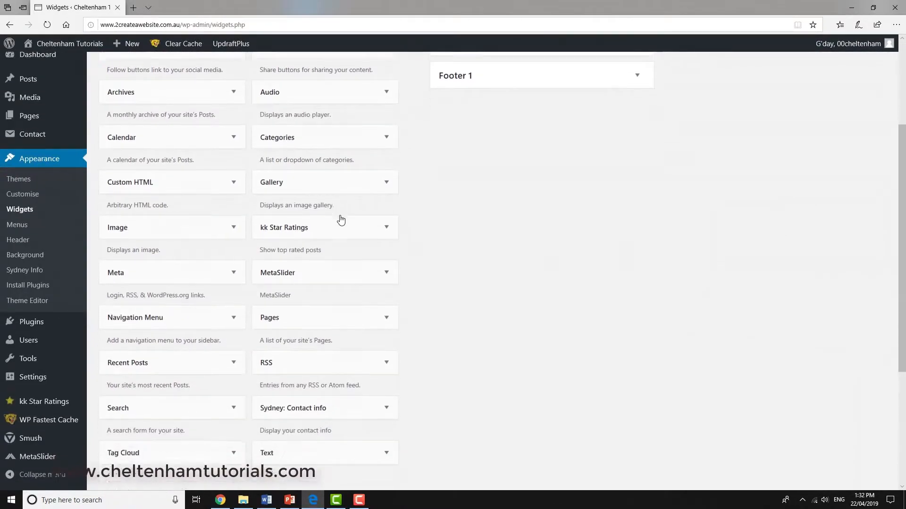
{"action": "scroll", "coordinate": [340, 220], "scroll_direction": "down", "scroll_amount": 2}
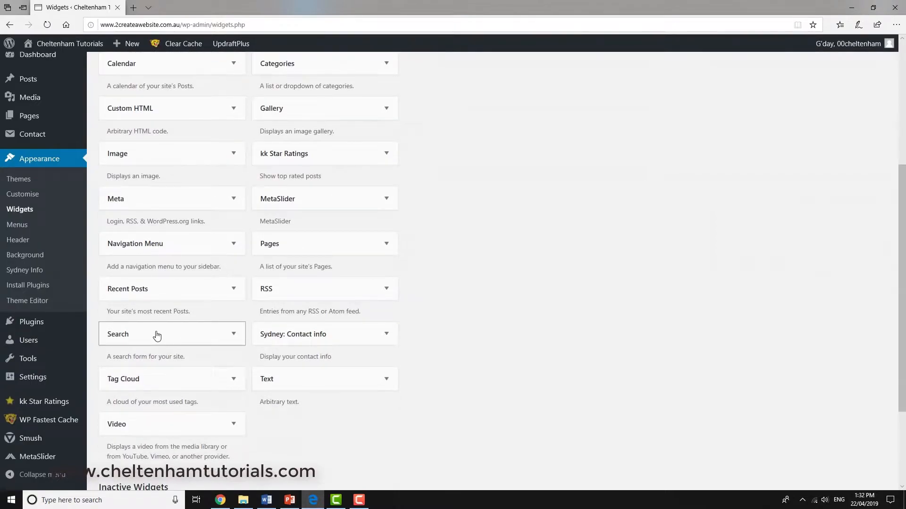
{"action": "left_click_drag", "start_coordinate": [172, 302], "coordinate": [477, 153]}
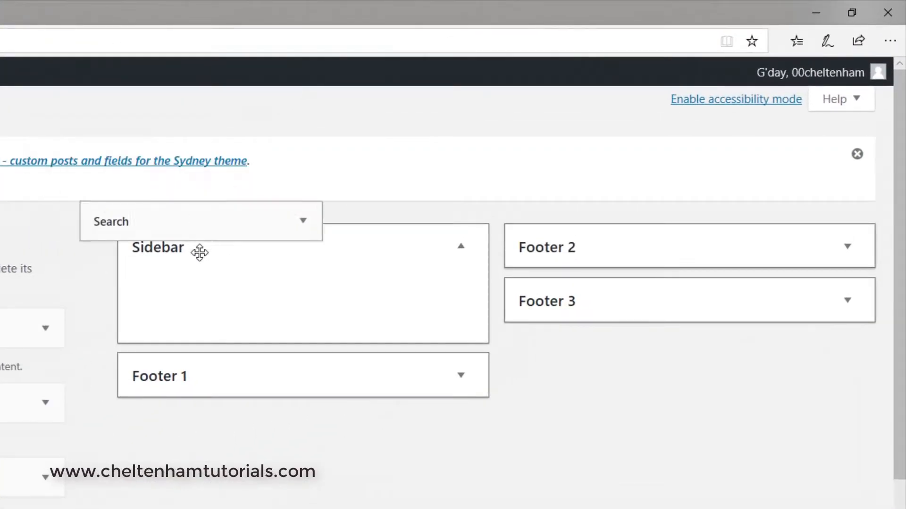
{"action": "left_click_drag", "start_coordinate": [199, 253], "coordinate": [234, 287]}
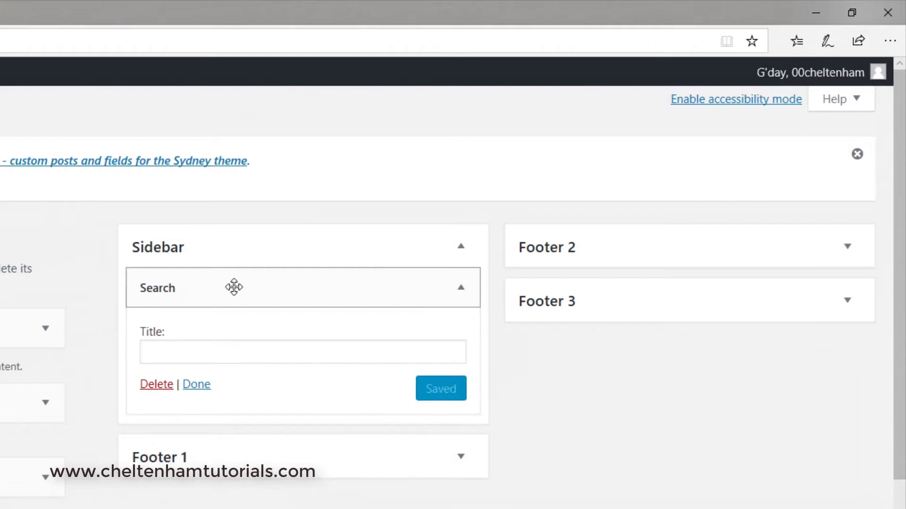
{"action": "left_click", "coordinate": [202, 393]}
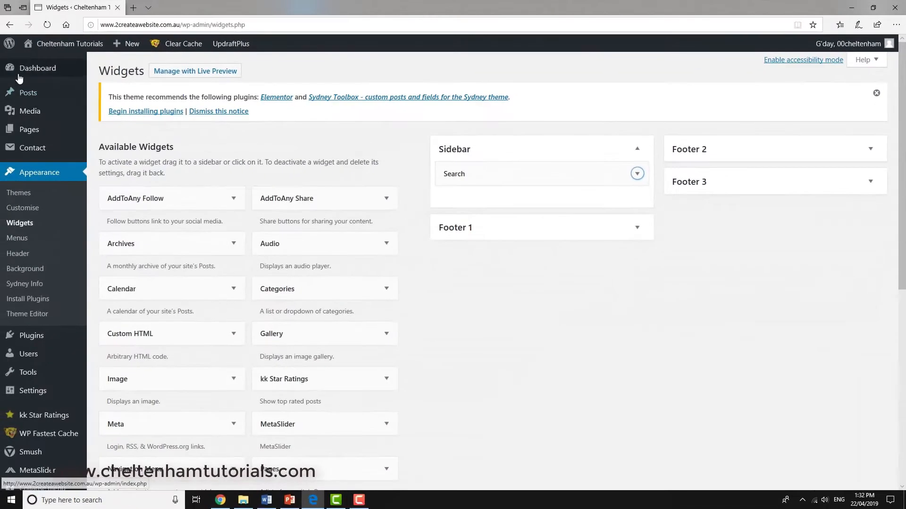
Step: Visit the live site and examine the search field and the space below it beside the Home Page content
{"action": "mouse_move", "coordinate": [27, 51]}
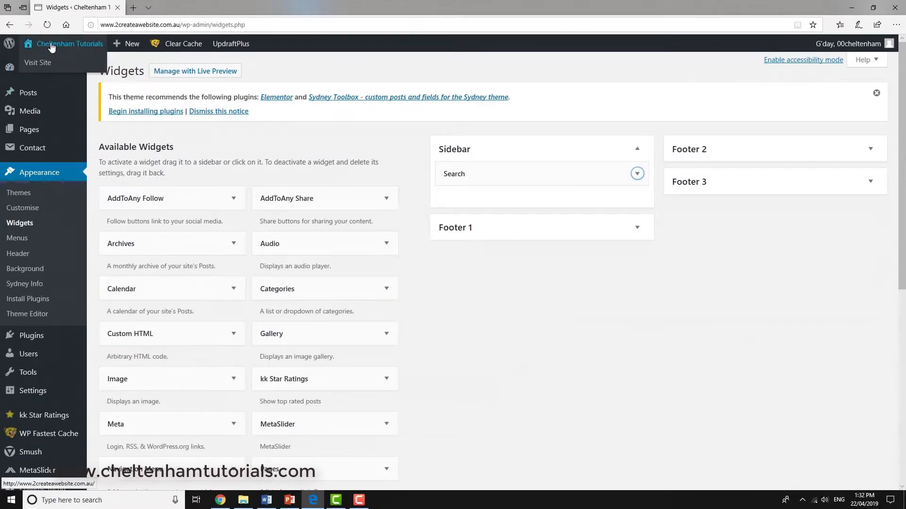
{"action": "scroll", "coordinate": [344, 180], "scroll_direction": "down", "scroll_amount": 4}
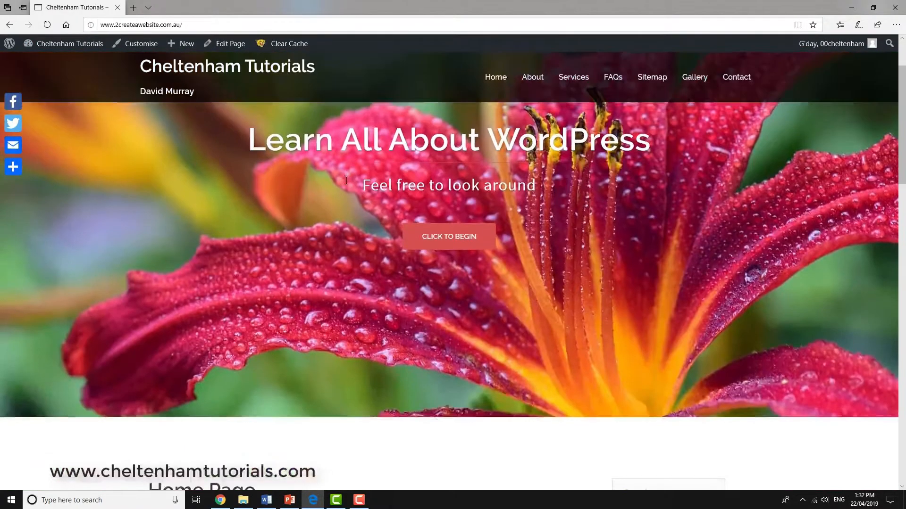
{"action": "scroll", "coordinate": [346, 184], "scroll_direction": "down", "scroll_amount": 2}
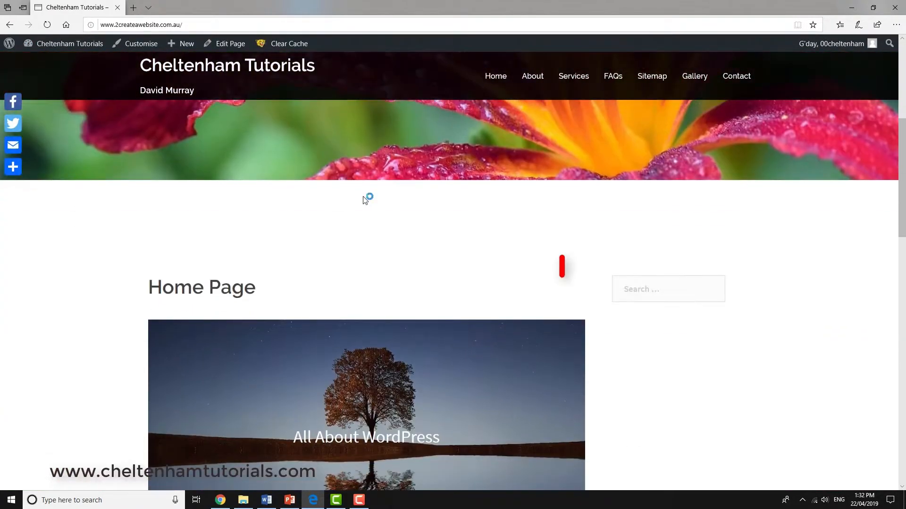
{"action": "left_click", "coordinate": [651, 290]}
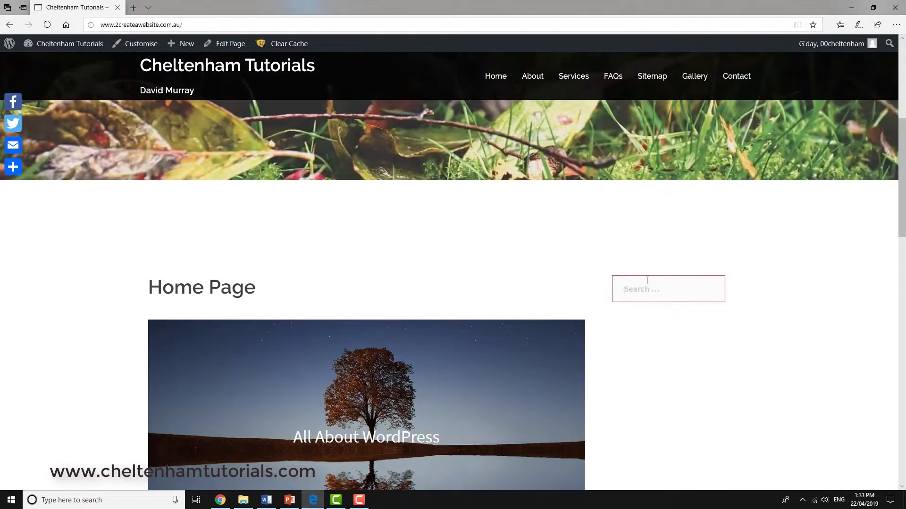
{"action": "scroll", "coordinate": [655, 312], "scroll_direction": "down", "scroll_amount": 1}
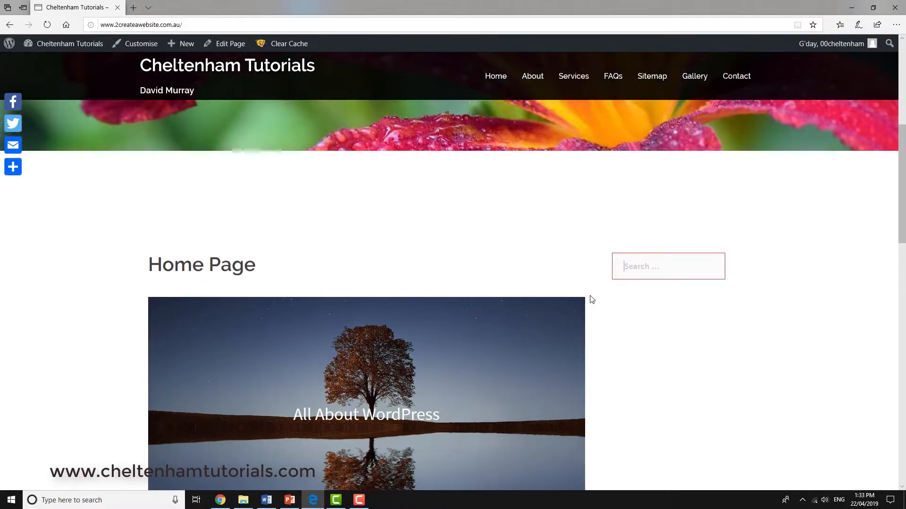
{"action": "left_click_drag", "start_coordinate": [902, 210], "coordinate": [892, 291]}
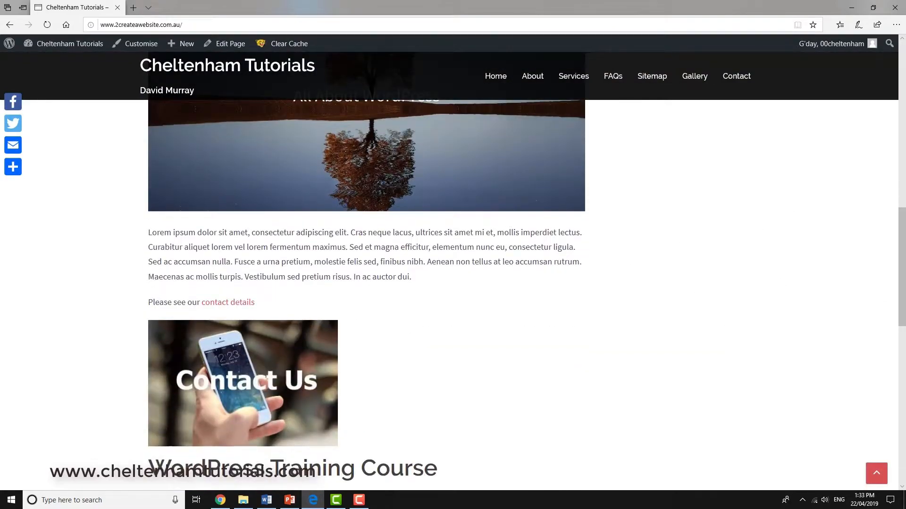
{"action": "left_click_drag", "start_coordinate": [891, 291], "coordinate": [886, 166]}
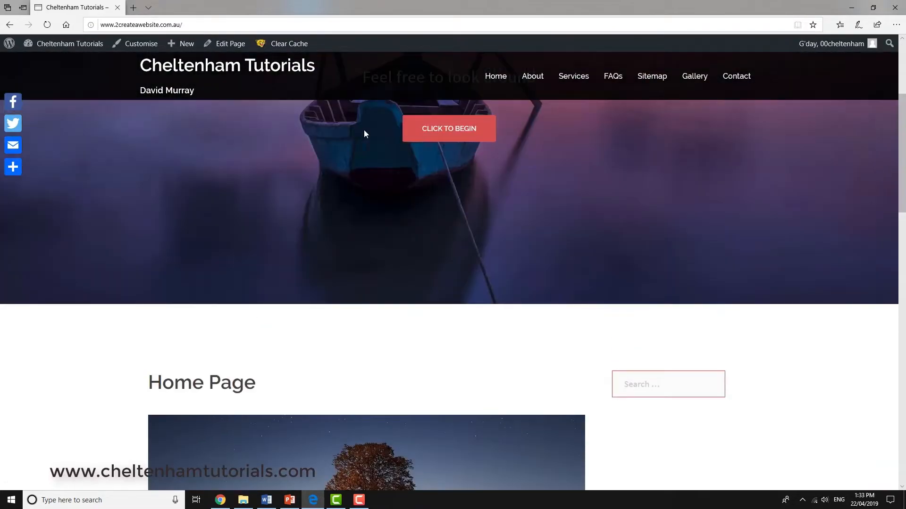
Step: Go back to widget management and remove the Search widget from the Sidebar area
{"action": "mouse_move", "coordinate": [69, 47]}
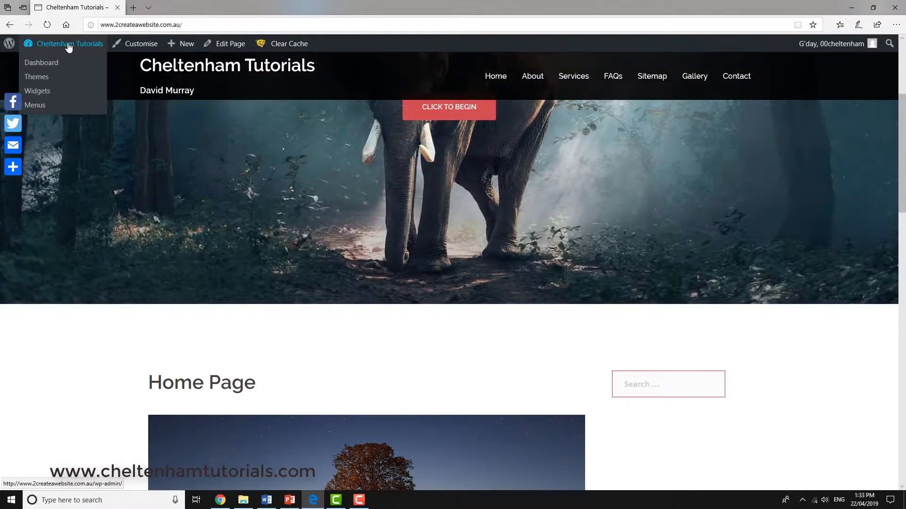
{"action": "left_click", "coordinate": [68, 45]}
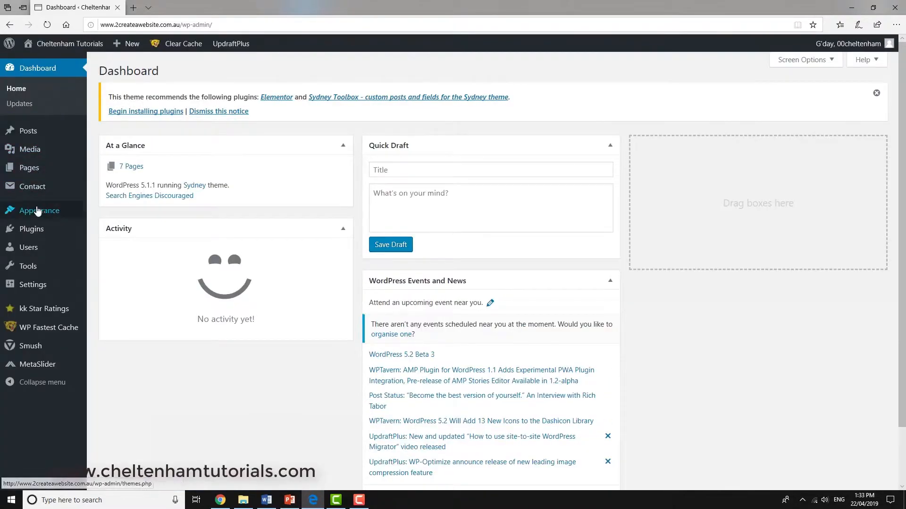
{"action": "mouse_move", "coordinate": [39, 214]}
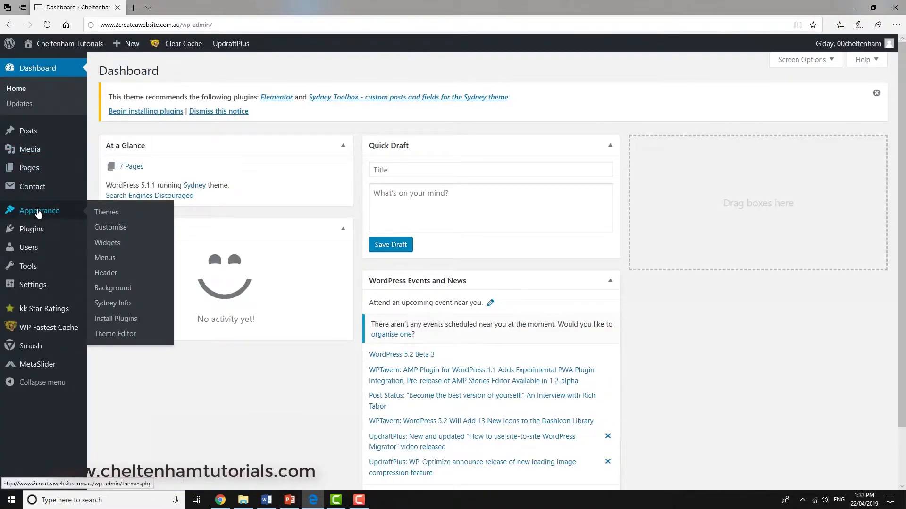
{"action": "left_click", "coordinate": [105, 243]}
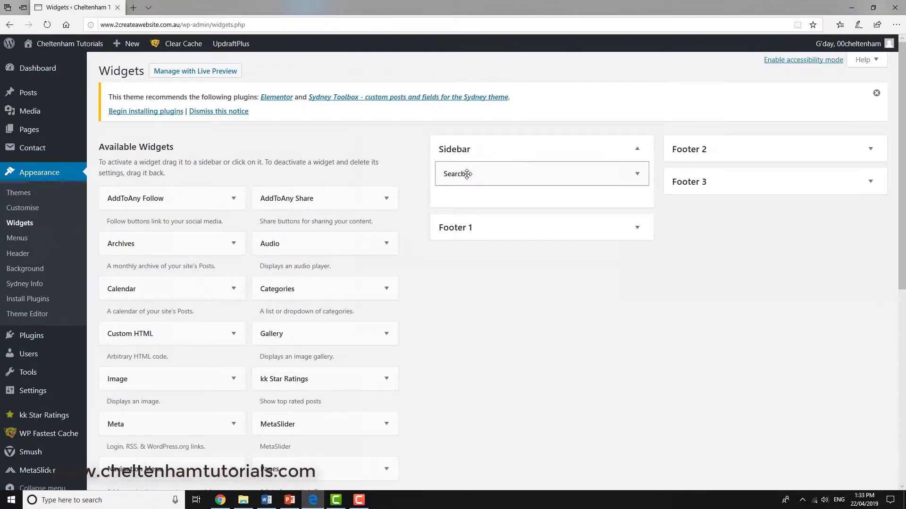
{"action": "left_click_drag", "start_coordinate": [465, 174], "coordinate": [237, 184]}
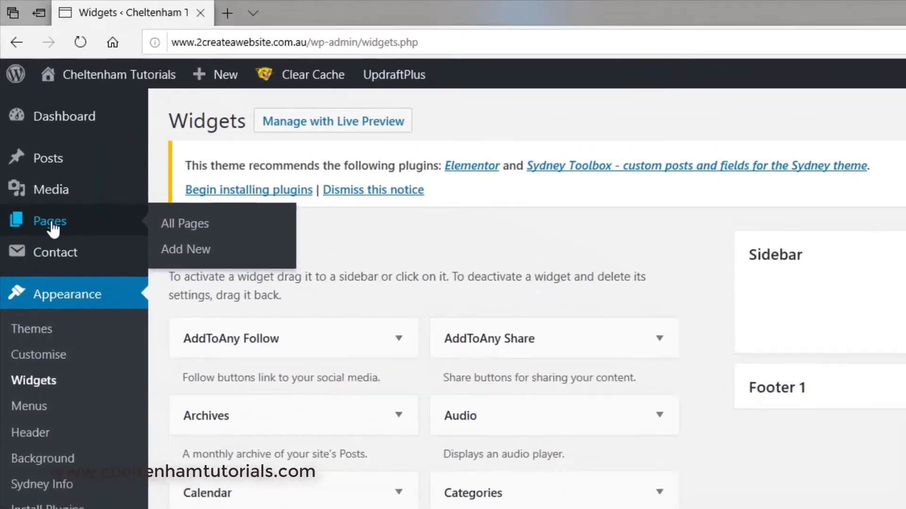
Step: Open the Home Page for editing, set its template to Full width and update the page
{"action": "left_click", "coordinate": [30, 131]}
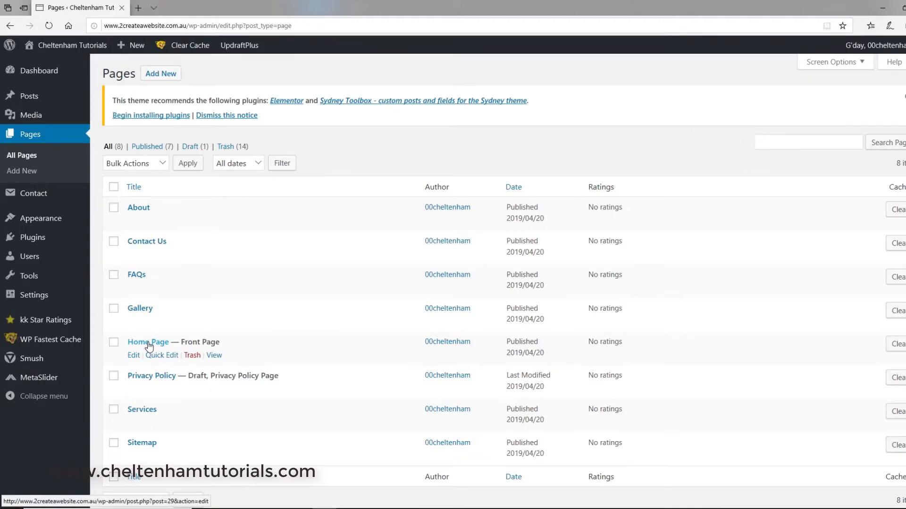
{"action": "left_click", "coordinate": [149, 347]}
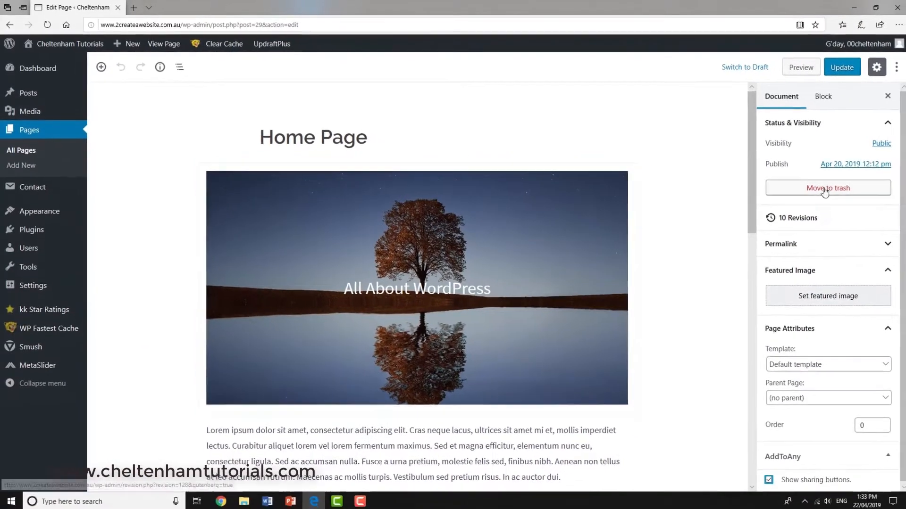
{"action": "left_click_drag", "start_coordinate": [902, 170], "coordinate": [901, 273]}
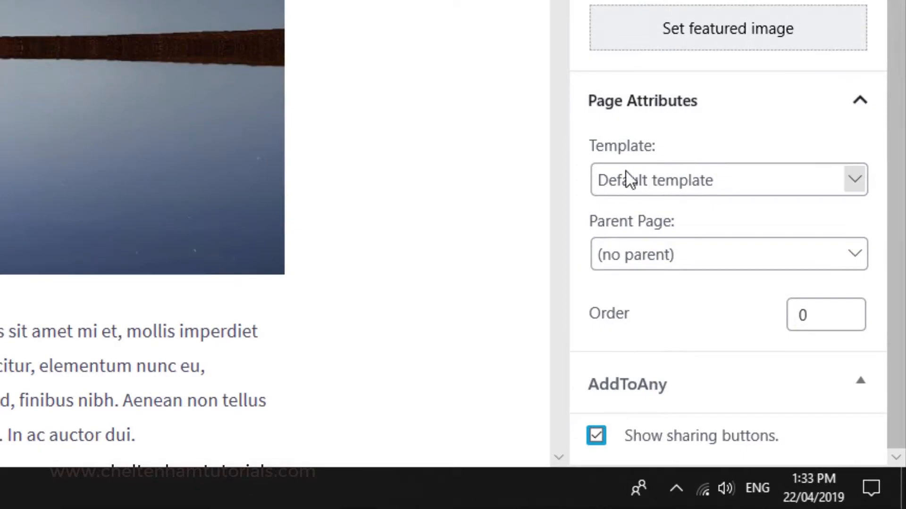
{"action": "left_click", "coordinate": [856, 185]}
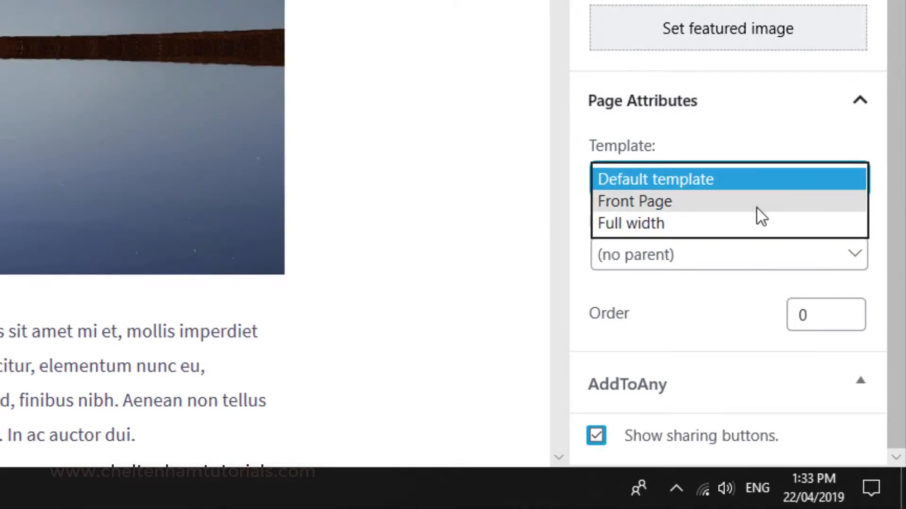
{"action": "left_click", "coordinate": [680, 225]}
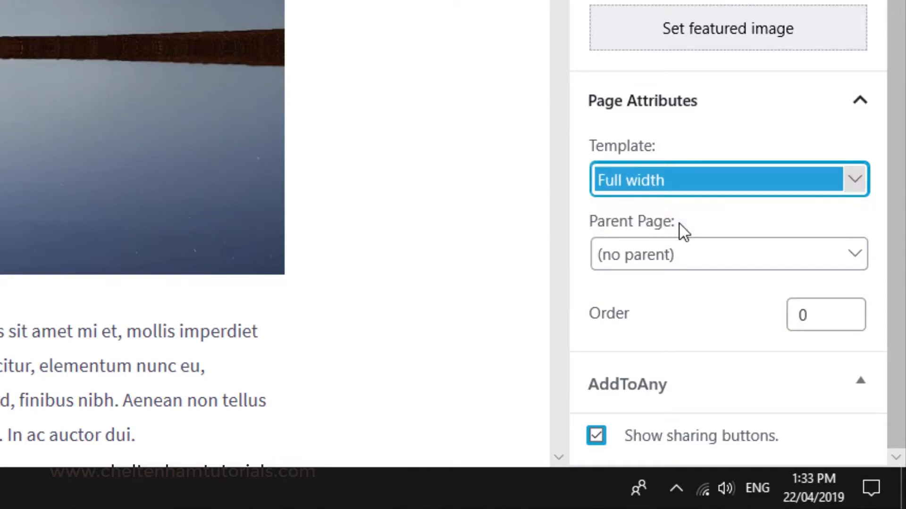
{"action": "left_click", "coordinate": [839, 67]}
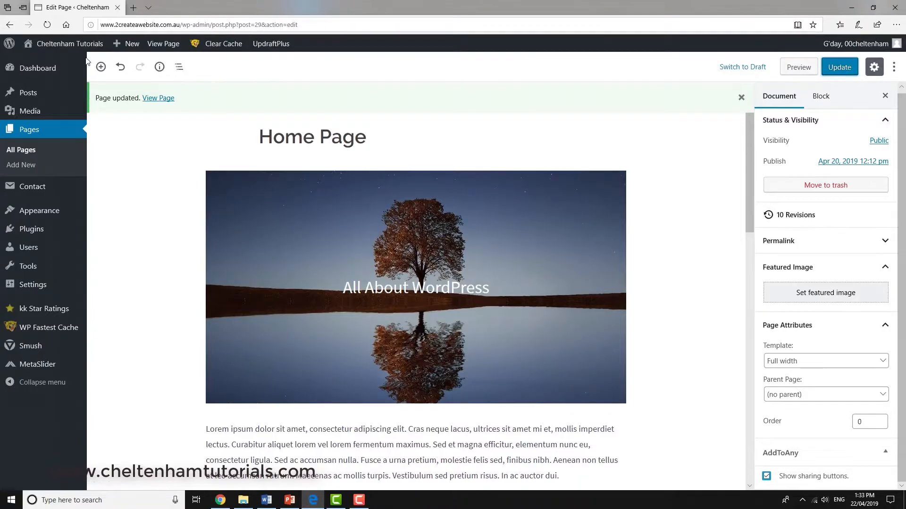
Step: Visit the live site and examine how the Home Page content fills the page width
{"action": "left_click", "coordinate": [48, 45]}
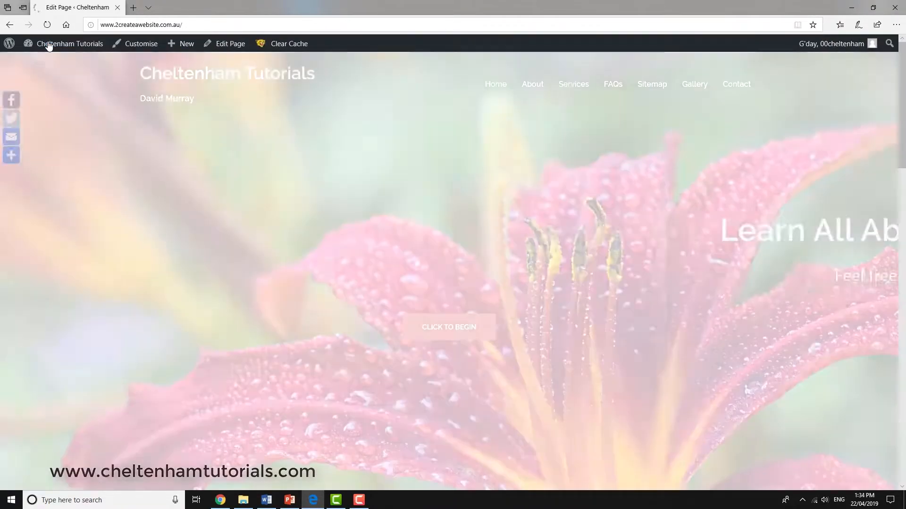
{"action": "scroll", "coordinate": [902, 76], "scroll_direction": "down", "scroll_amount": 8}
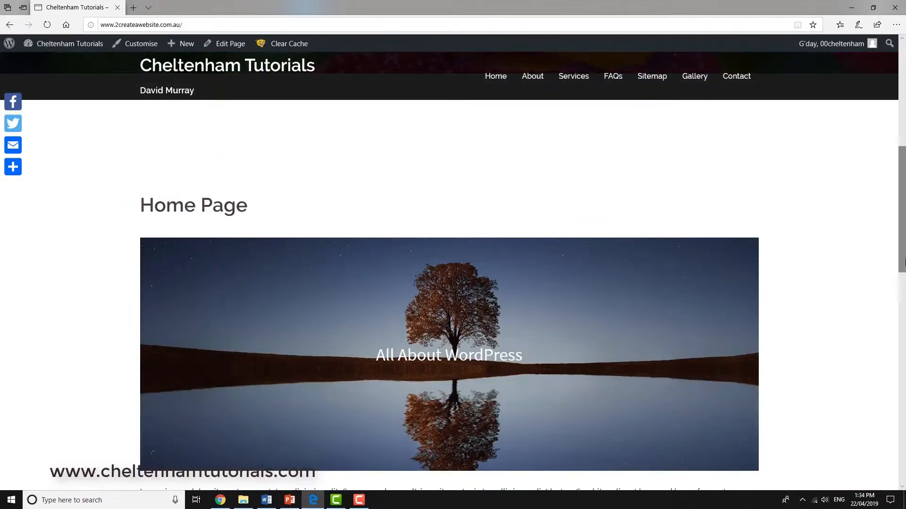
{"action": "left_click_drag", "start_coordinate": [902, 252], "coordinate": [897, 154]}
Step: Return to the site's page list, open the About page, set its template to Full width and update it
{"action": "mouse_move", "coordinate": [46, 47]}
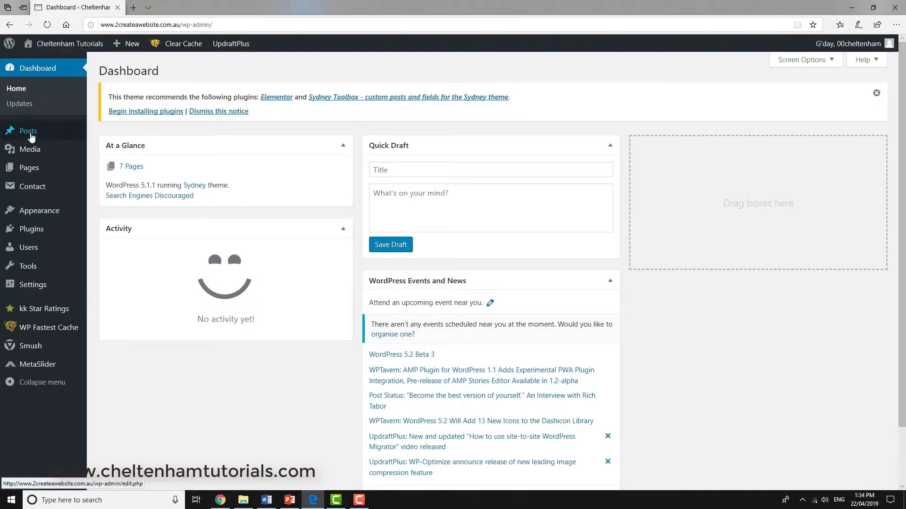
{"action": "left_click", "coordinate": [29, 169]}
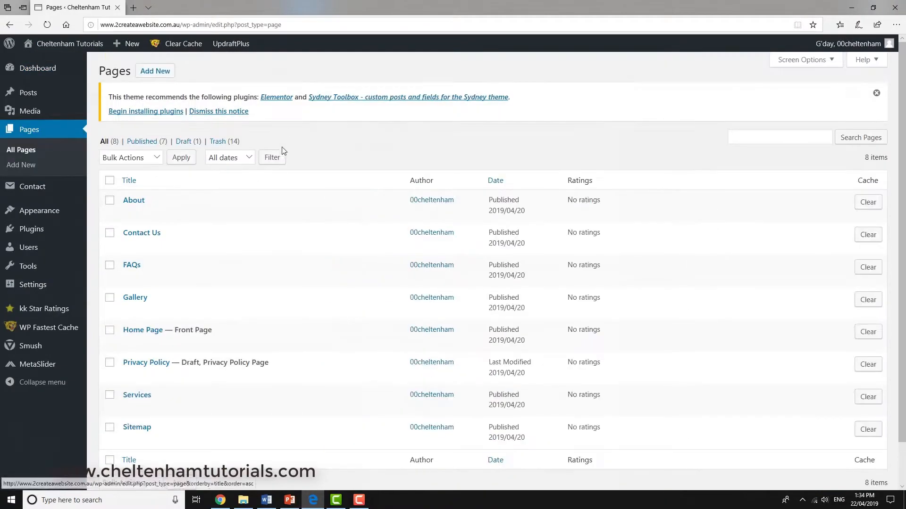
{"action": "left_click", "coordinate": [137, 201]}
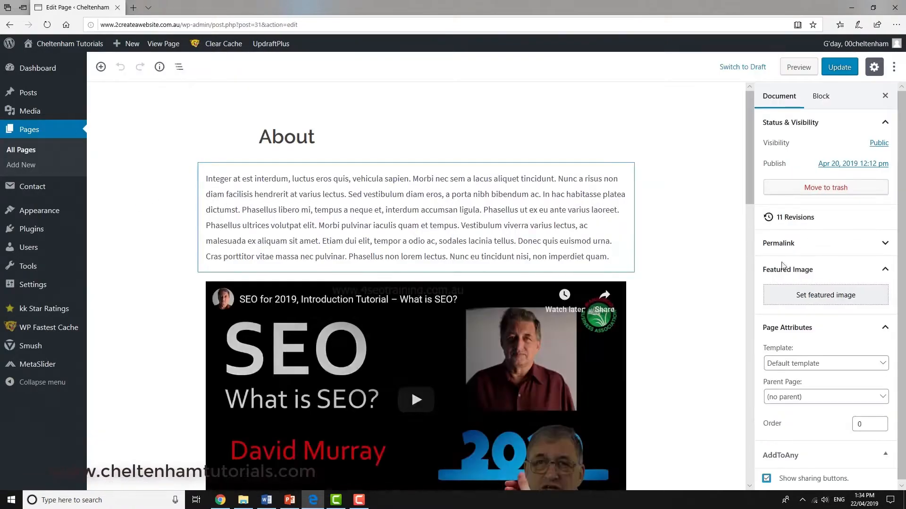
{"action": "left_click", "coordinate": [882, 361]}
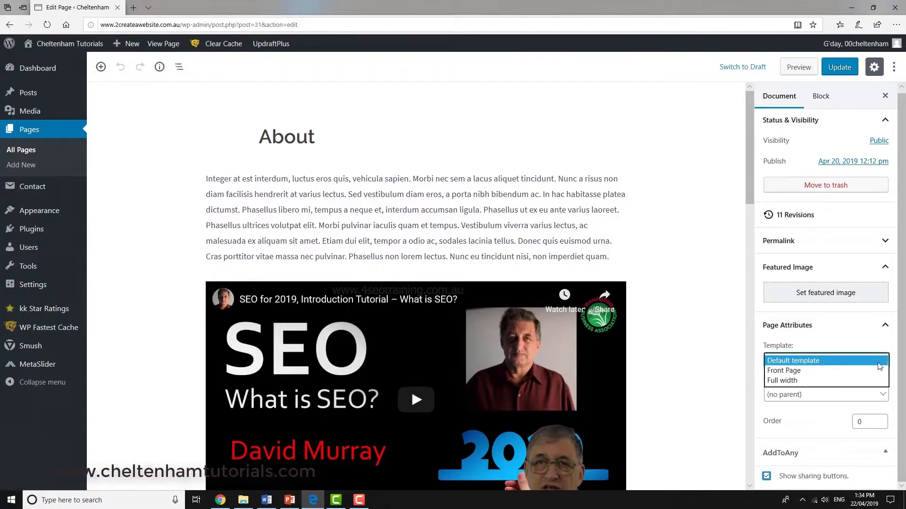
{"action": "left_click", "coordinate": [820, 384]}
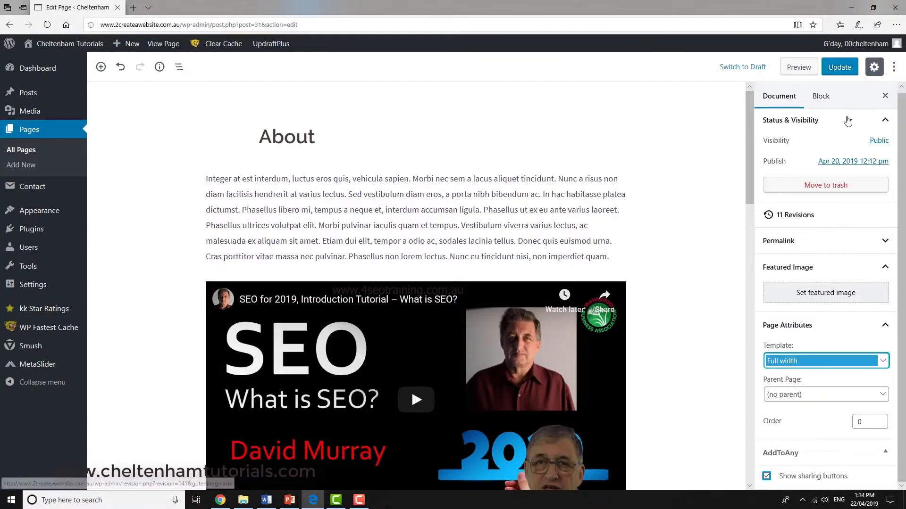
{"action": "left_click", "coordinate": [841, 68]}
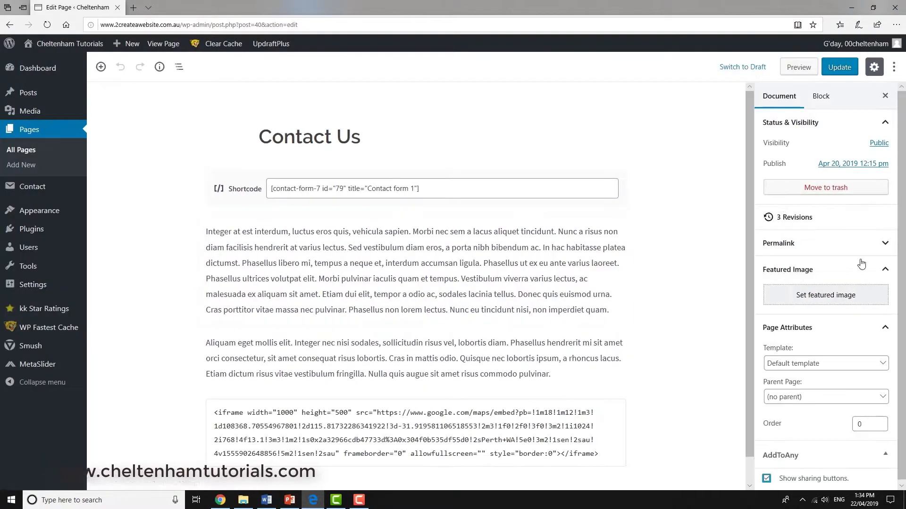
Step: Set the Contact Us page's template to Full width and update the page
{"action": "left_click", "coordinate": [885, 369]}
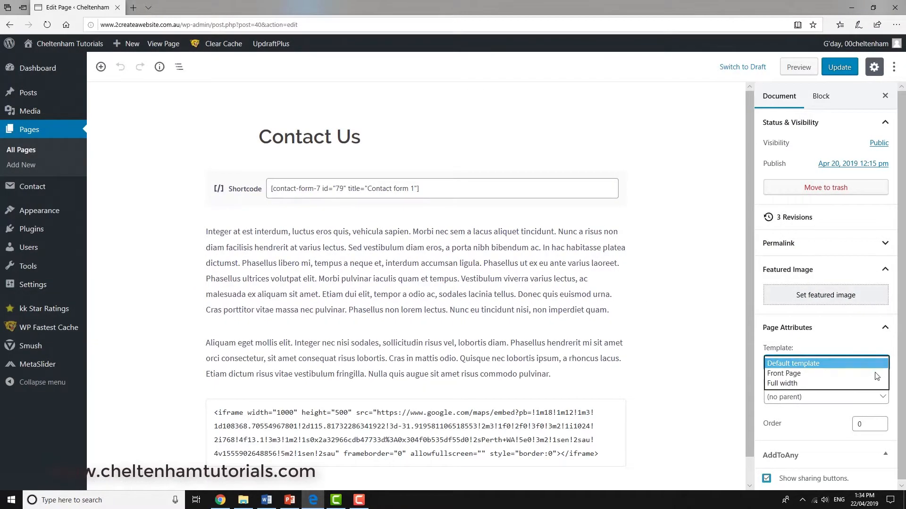
{"action": "left_click", "coordinate": [827, 382]}
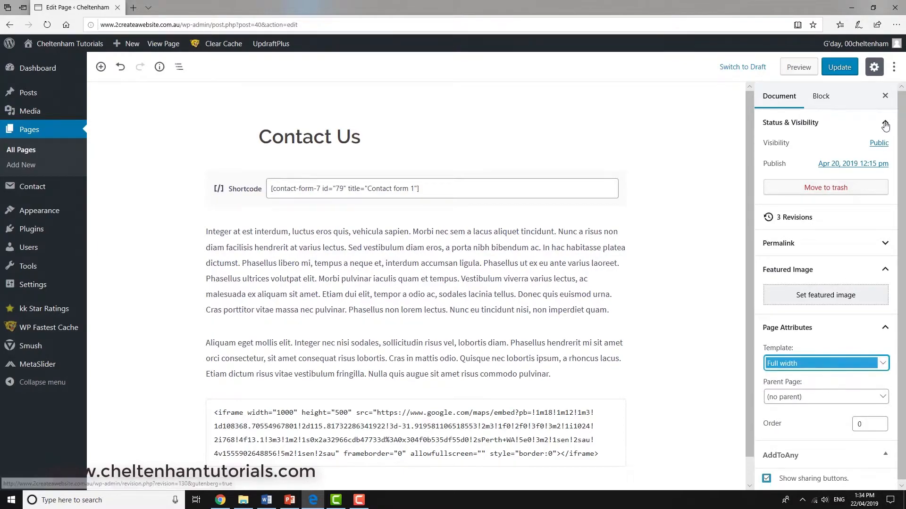
{"action": "left_click", "coordinate": [838, 68]}
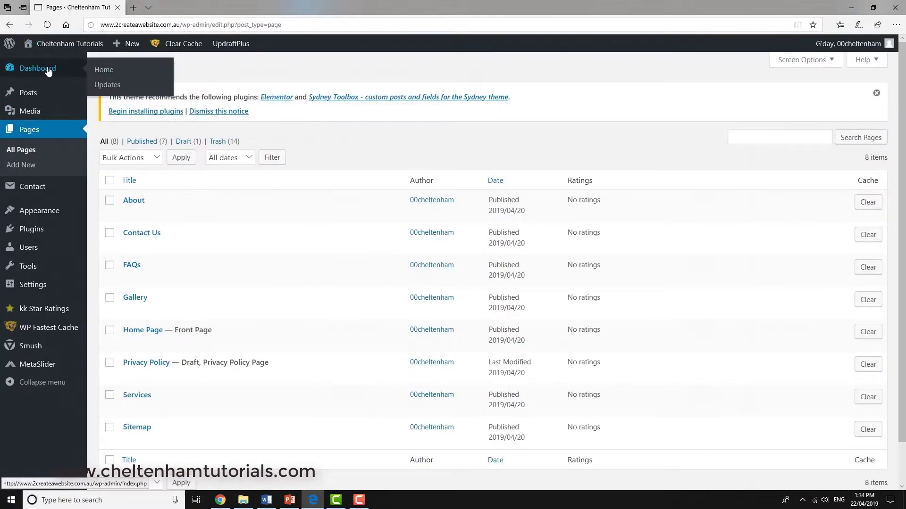
Step: Open the FAQs page for editing, set its template to Full width and update it
{"action": "left_click", "coordinate": [133, 267]}
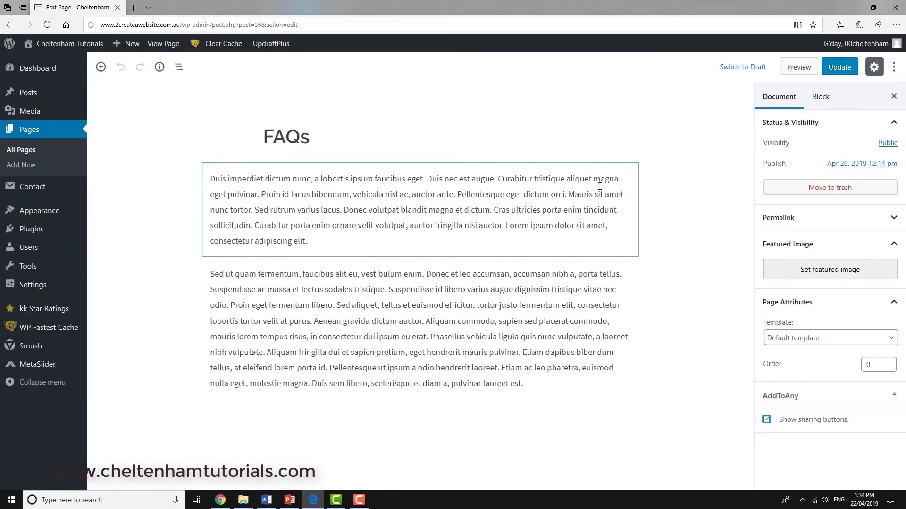
{"action": "left_click", "coordinate": [893, 339]}
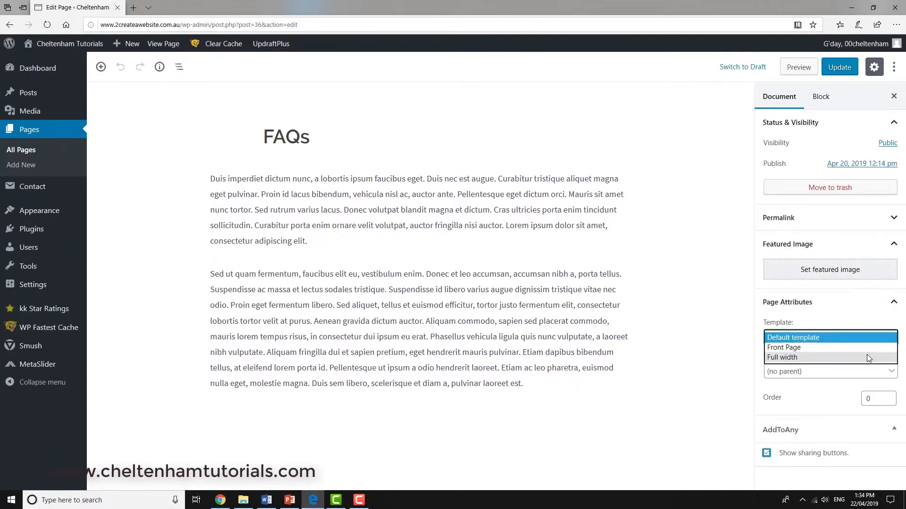
{"action": "left_click", "coordinate": [853, 355]}
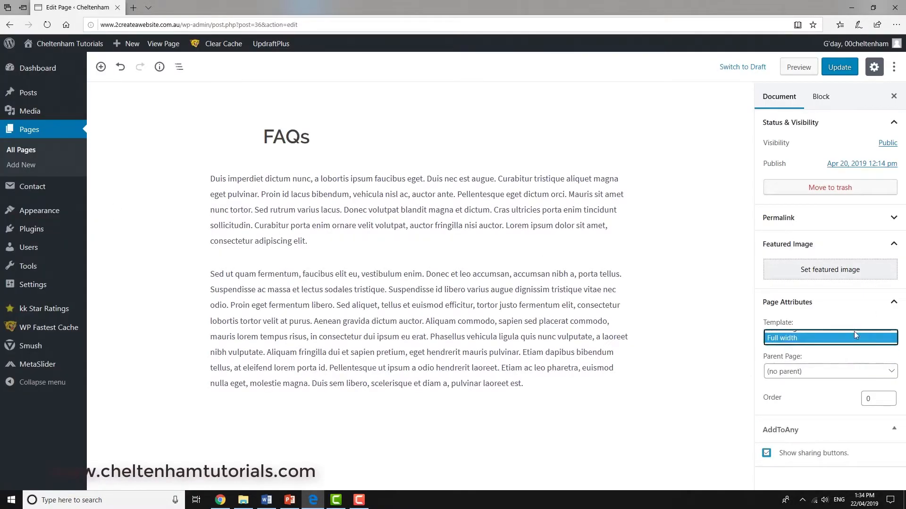
{"action": "left_click", "coordinate": [840, 68]}
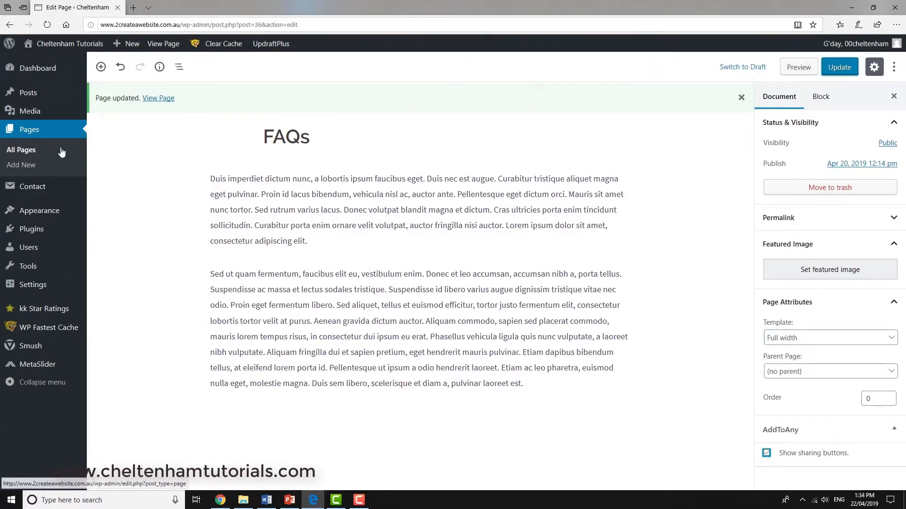
Step: Go back to the page list, open the Gallery page, switch its template to Full width and update it
{"action": "left_click", "coordinate": [30, 153]}
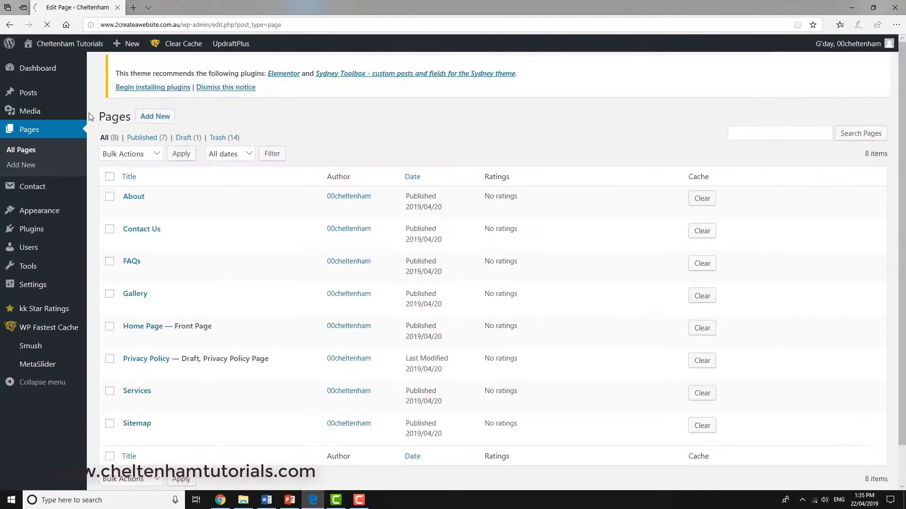
{"action": "left_click", "coordinate": [134, 298]}
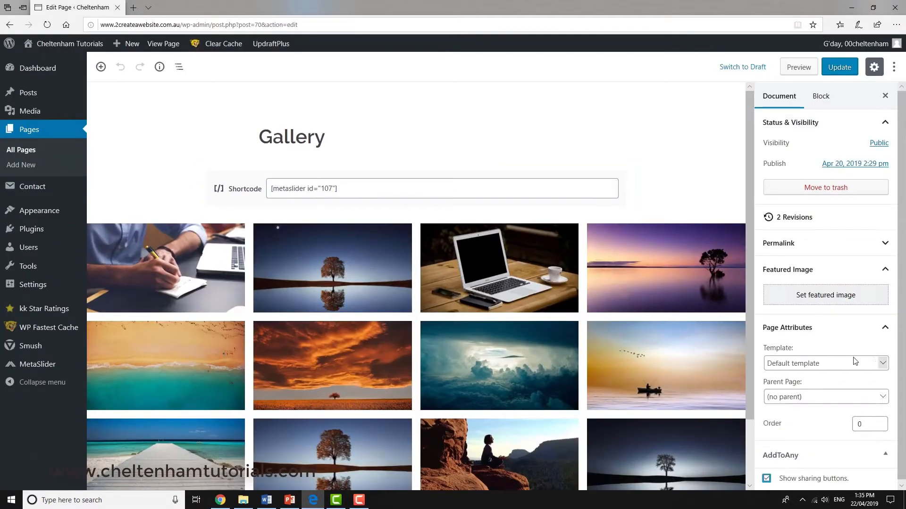
{"action": "left_click", "coordinate": [882, 364]}
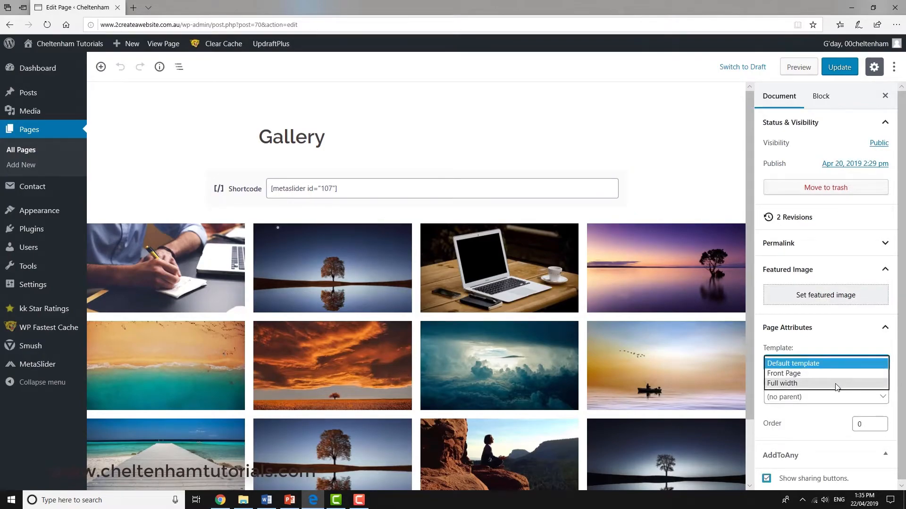
{"action": "left_click", "coordinate": [840, 385]}
{"action": "left_click", "coordinate": [844, 70]}
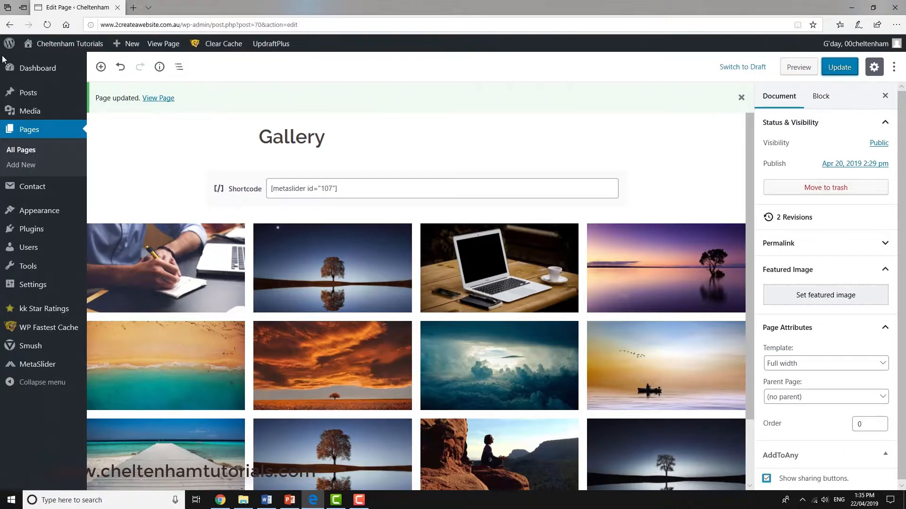
Step: Open the Services page from the page list, set its template to Full width and update it
{"action": "mouse_move", "coordinate": [33, 70]}
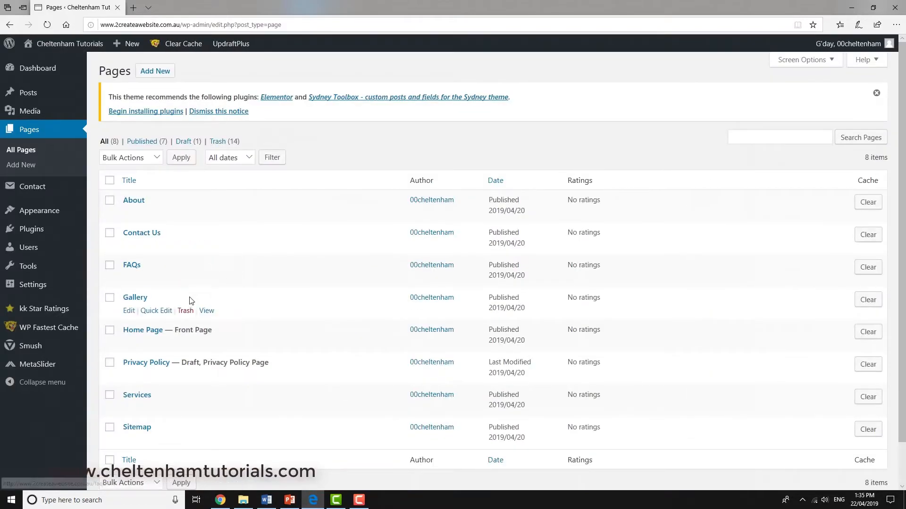
{"action": "left_click", "coordinate": [136, 399]}
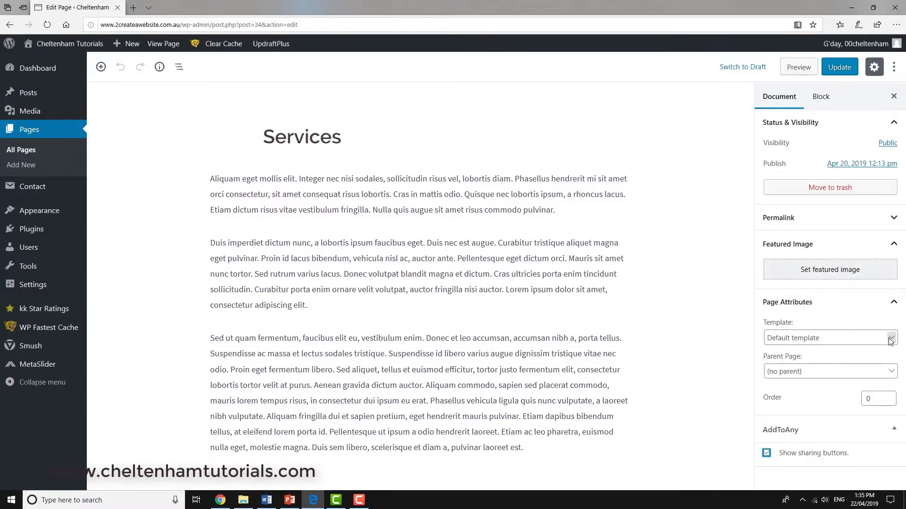
{"action": "left_click", "coordinate": [891, 341]}
{"action": "left_click", "coordinate": [868, 360]}
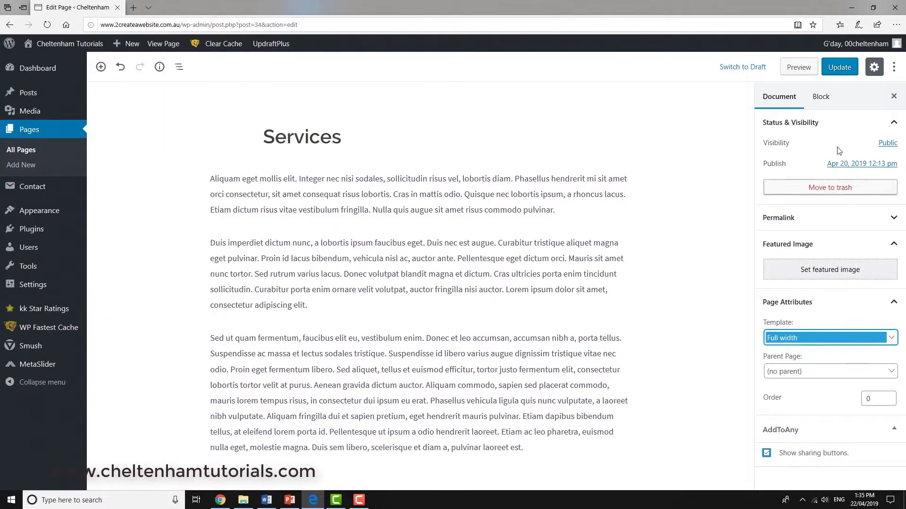
{"action": "left_click", "coordinate": [844, 69]}
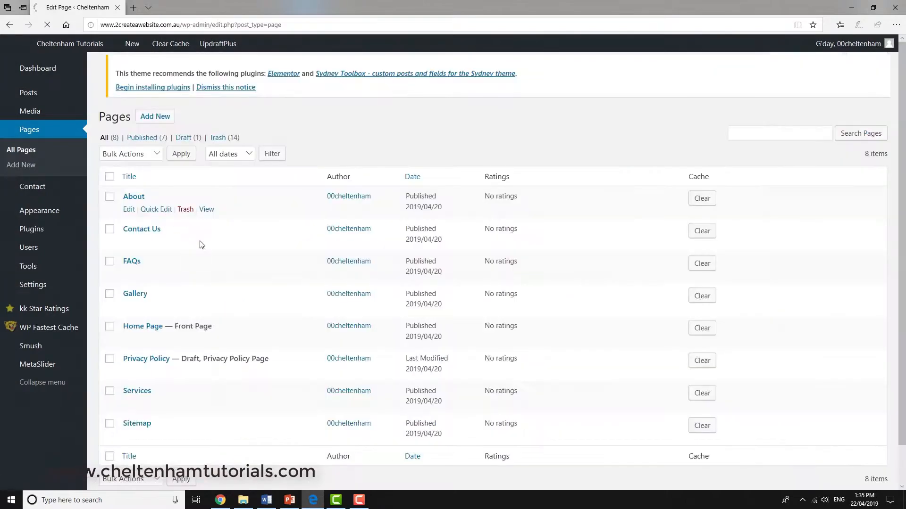
Step: Open the Sitemap page, update it with the Full width template, and return to the live site
{"action": "scroll", "coordinate": [201, 245], "scroll_direction": "down", "scroll_amount": 1}
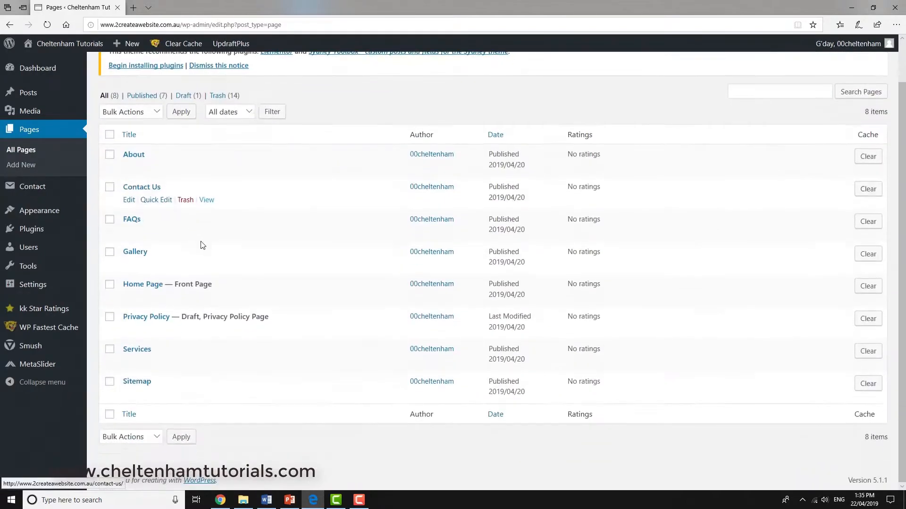
{"action": "left_click", "coordinate": [132, 381]}
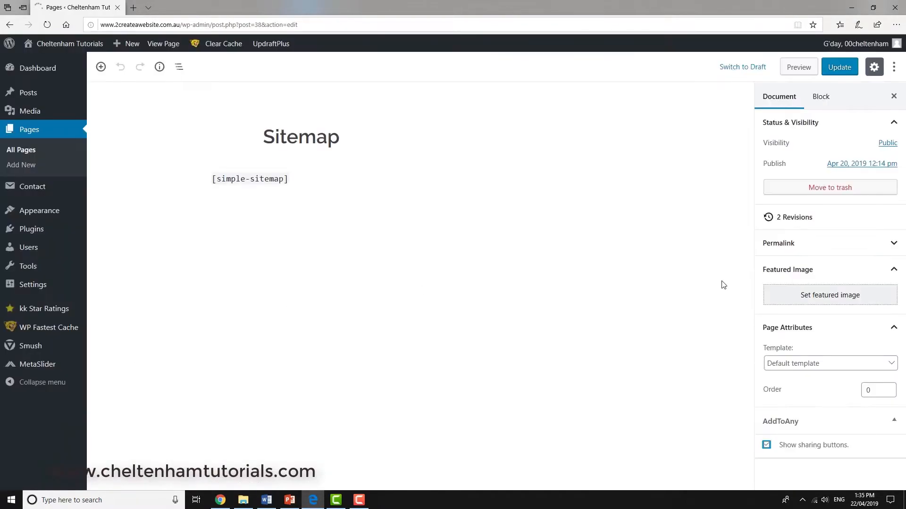
{"action": "left_click", "coordinate": [887, 366]}
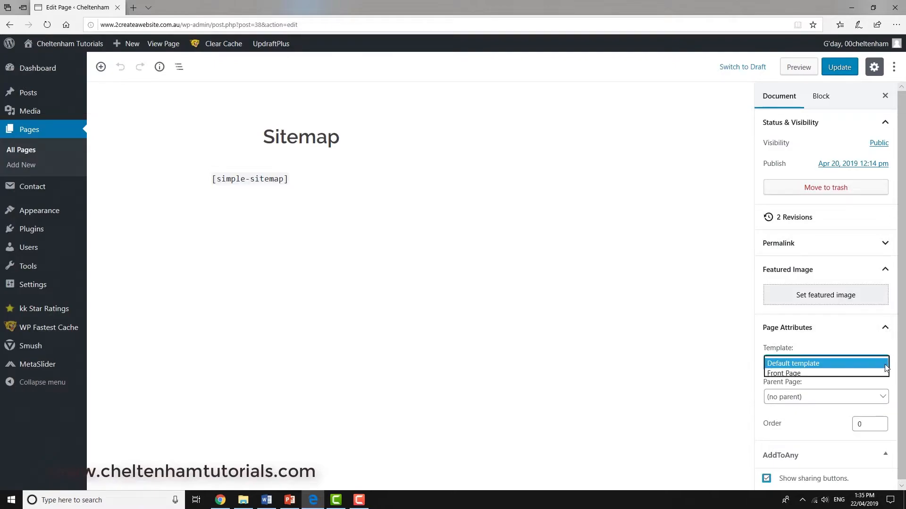
{"action": "left_click", "coordinate": [817, 386]}
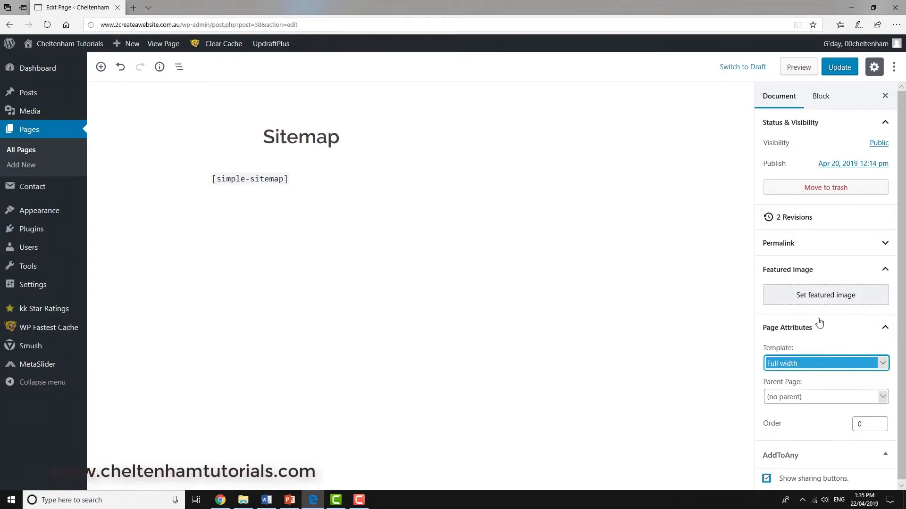
{"action": "left_click", "coordinate": [840, 67]}
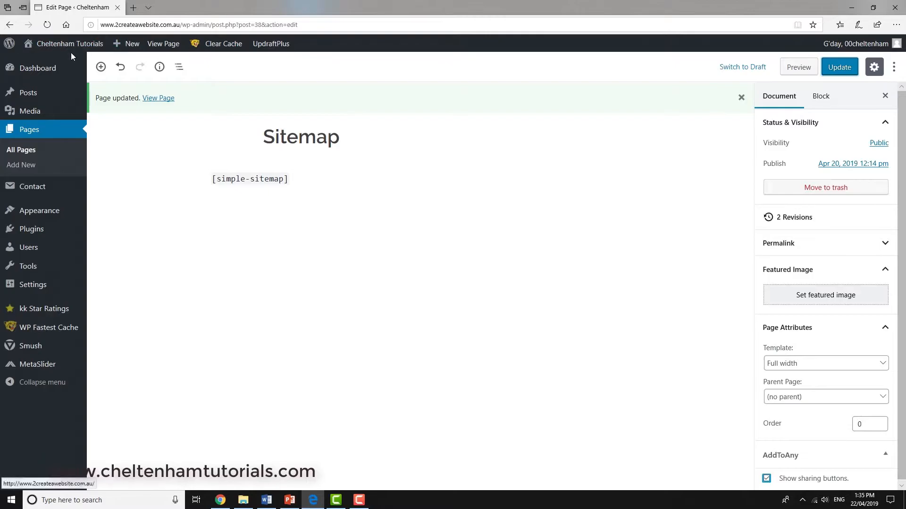
{"action": "mouse_move", "coordinate": [63, 51]}
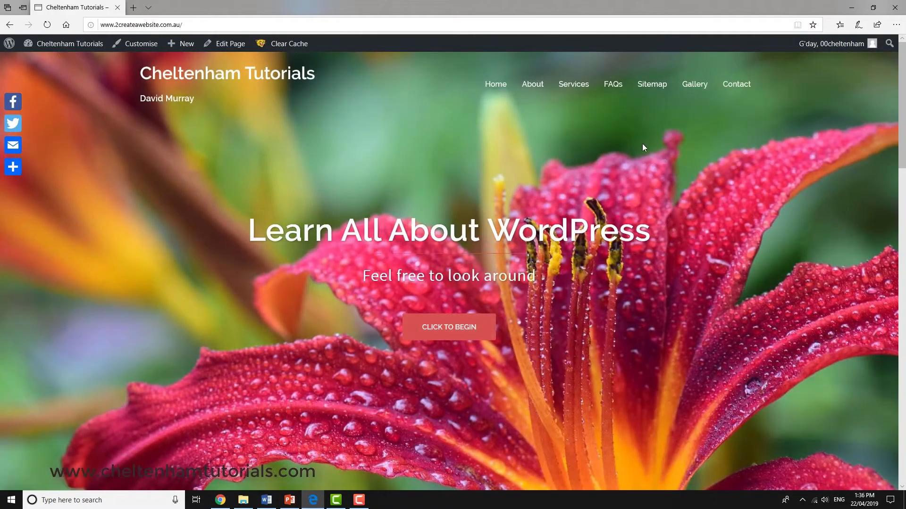
Step: Check the layout of the About, Services, FAQs, Sitemap, Gallery and Contact pages on the live site
{"action": "left_click", "coordinate": [533, 87]}
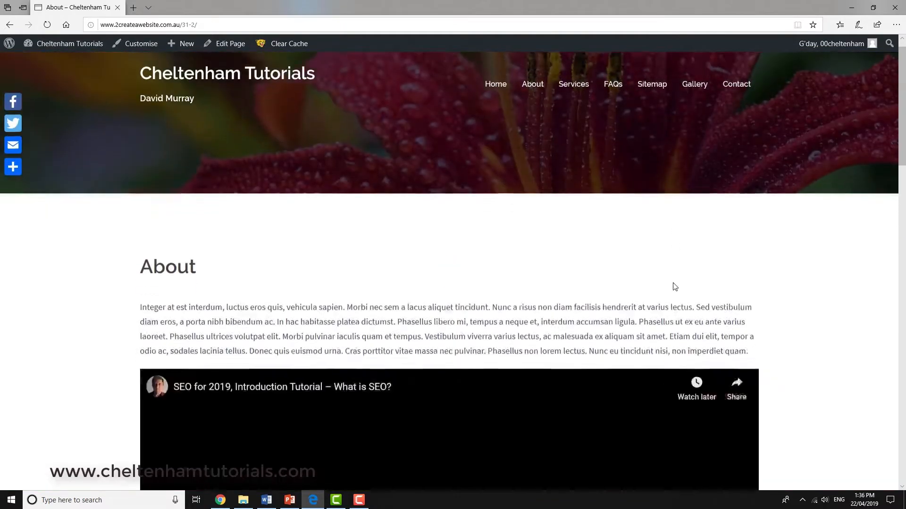
{"action": "scroll", "coordinate": [675, 287], "scroll_direction": "down", "scroll_amount": 1}
{"action": "left_click", "coordinate": [587, 86]}
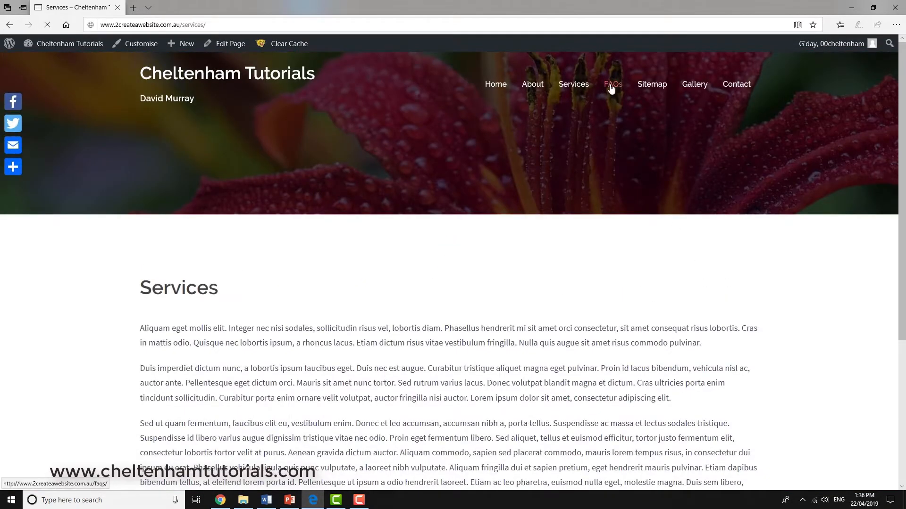
{"action": "left_click", "coordinate": [611, 89]}
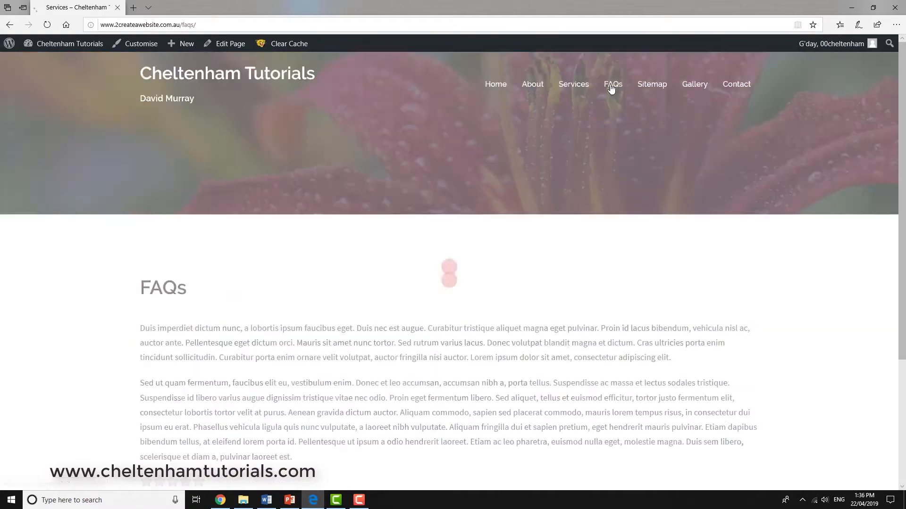
{"action": "left_click", "coordinate": [655, 89]}
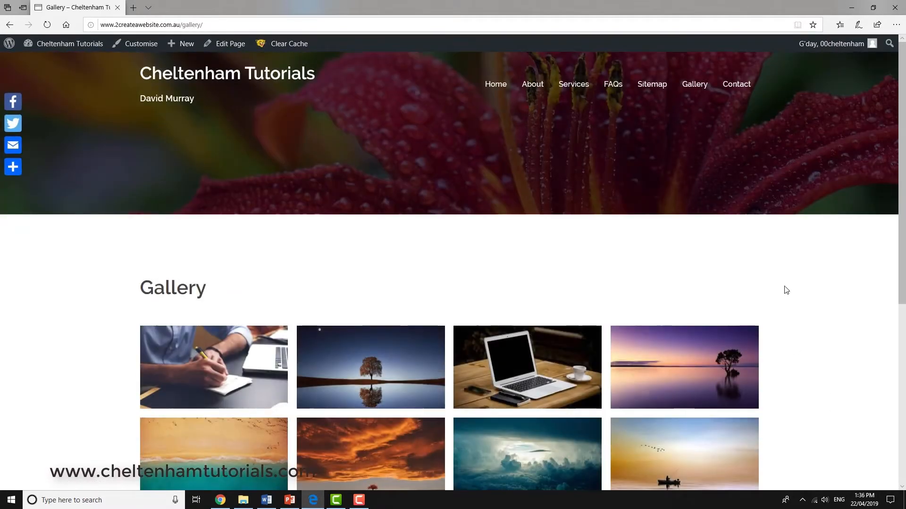
{"action": "left_click", "coordinate": [744, 92]}
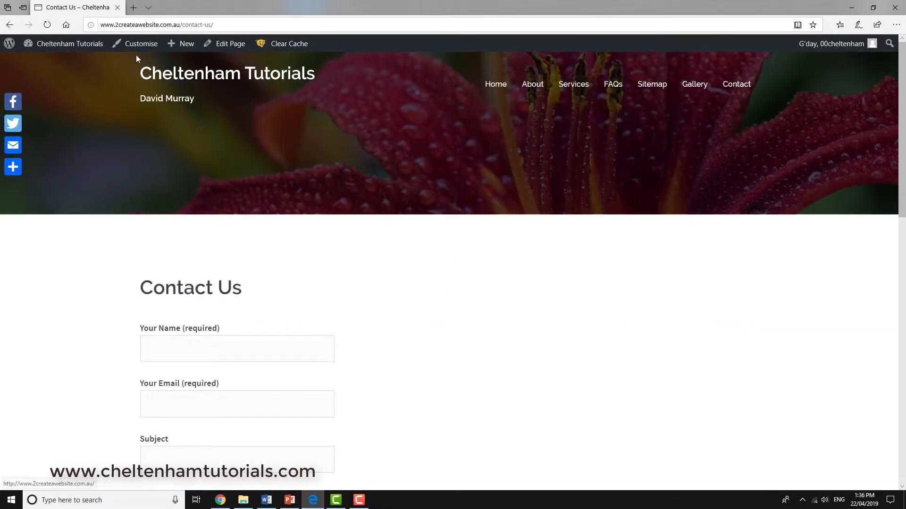
Step: Return to the dashboard, open the Gallery page for editing, set its template to Default template and update it
{"action": "mouse_move", "coordinate": [63, 50]}
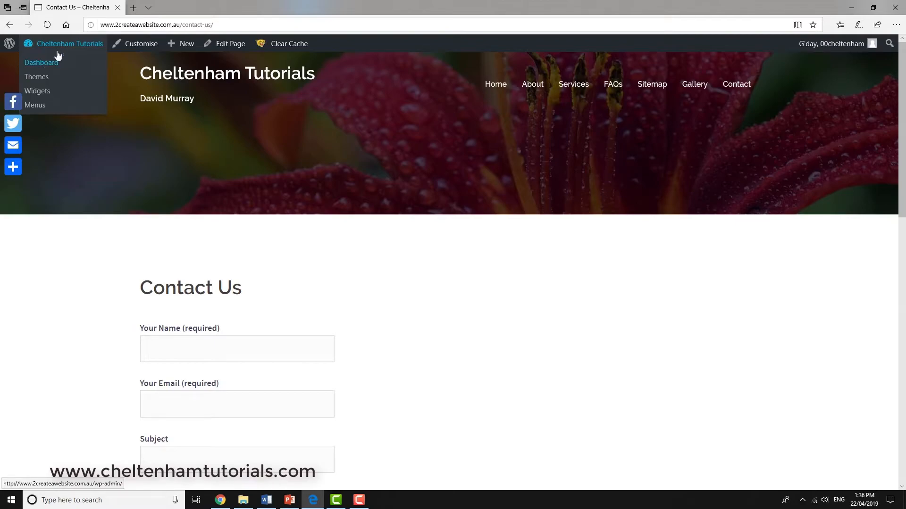
{"action": "left_click", "coordinate": [40, 67]}
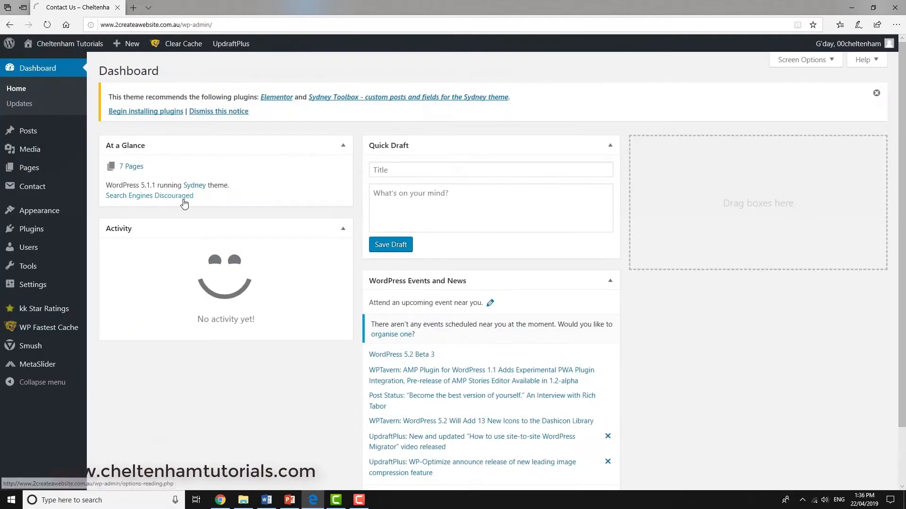
{"action": "left_click", "coordinate": [34, 175]}
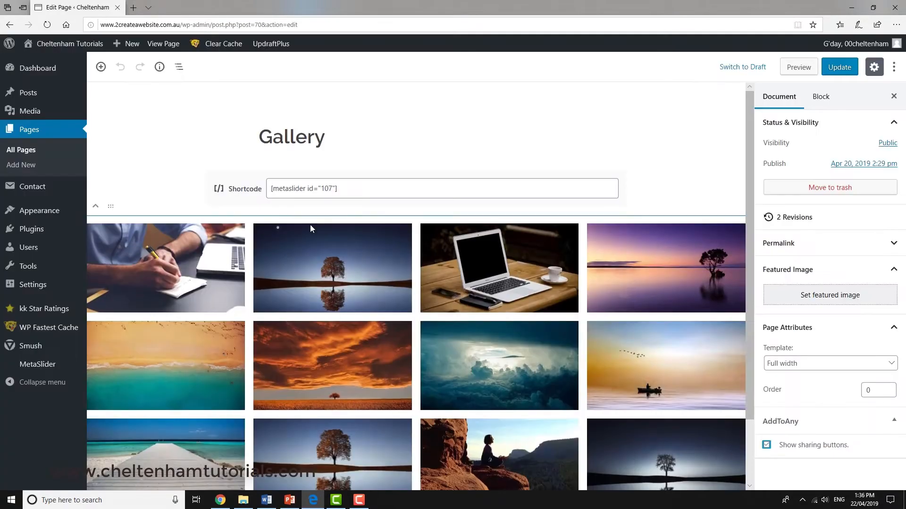
{"action": "left_click", "coordinate": [882, 364]}
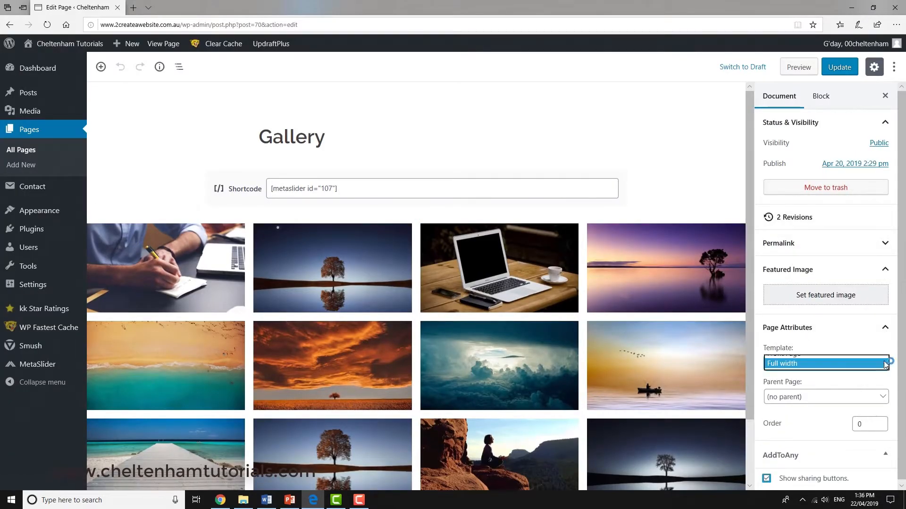
{"action": "left_click", "coordinate": [826, 343]}
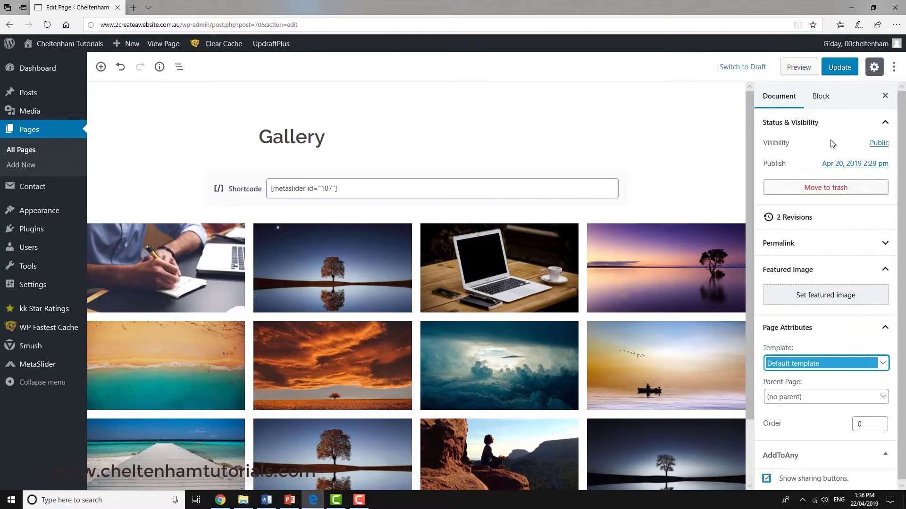
{"action": "left_click", "coordinate": [839, 67]}
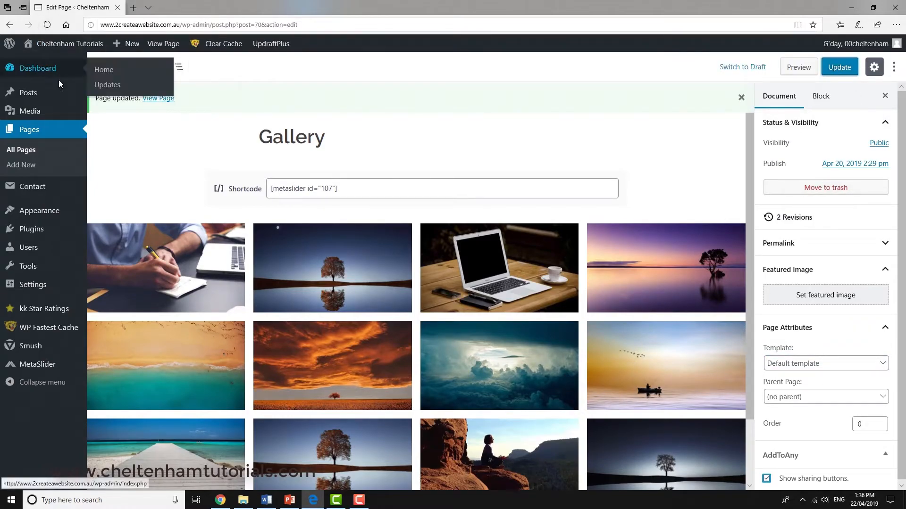
Step: Visit the live site and examine the Gallery page layout with the default template
{"action": "mouse_move", "coordinate": [46, 45]}
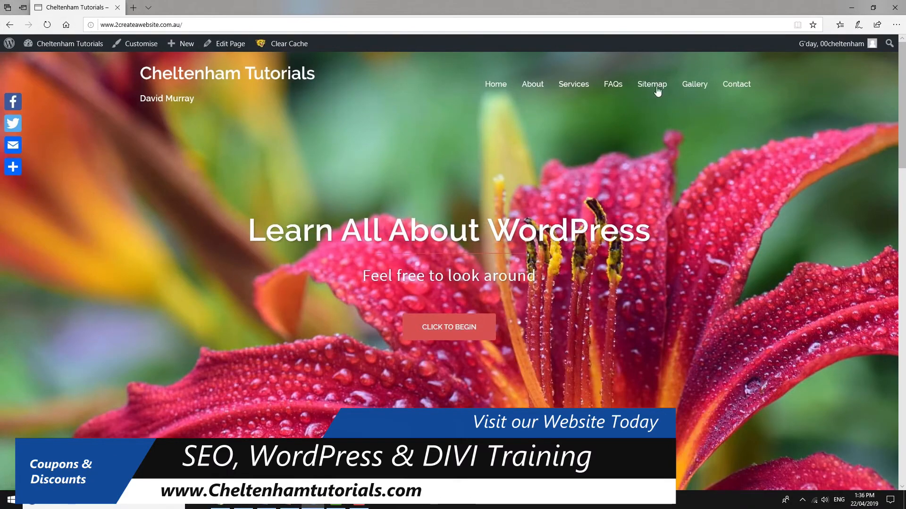
{"action": "left_click", "coordinate": [694, 86]}
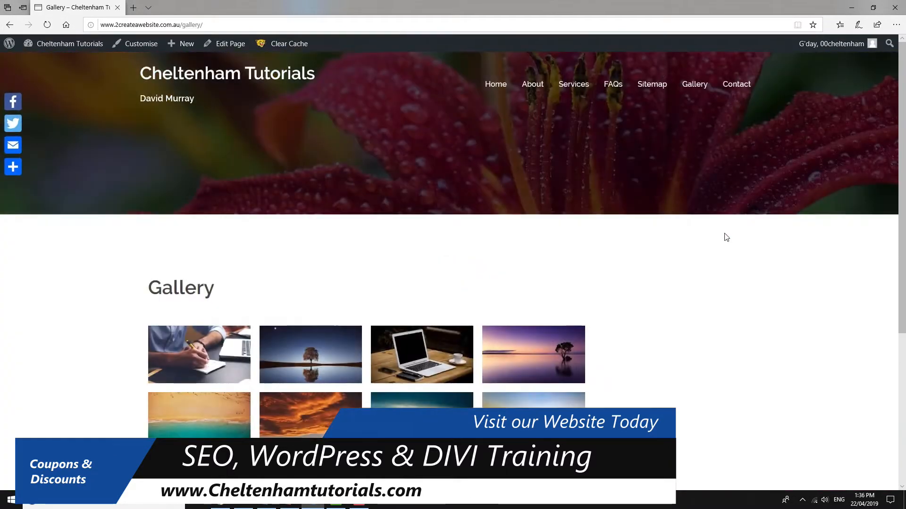
{"action": "scroll", "coordinate": [712, 258], "scroll_direction": "down", "scroll_amount": 3}
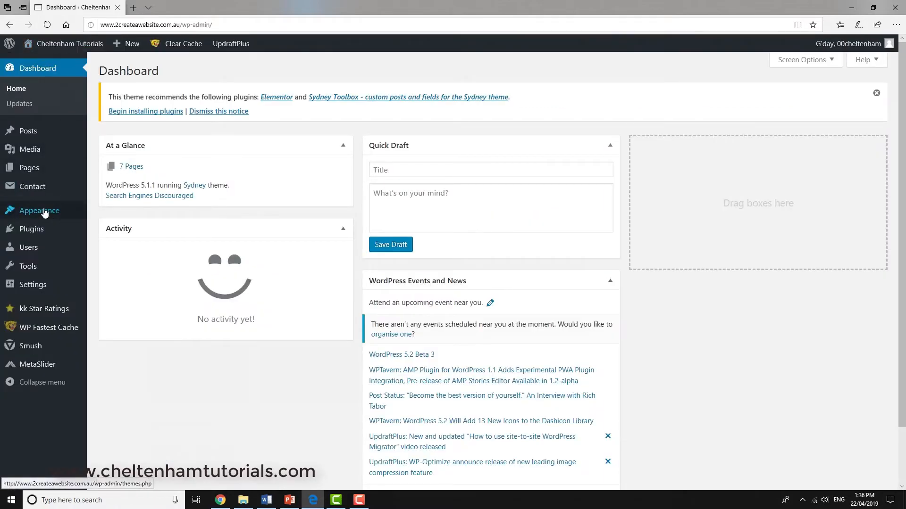
Step: Open the widget settings from the dashboard and add the Pages and Search widgets to the Sidebar area
{"action": "mouse_move", "coordinate": [44, 213]}
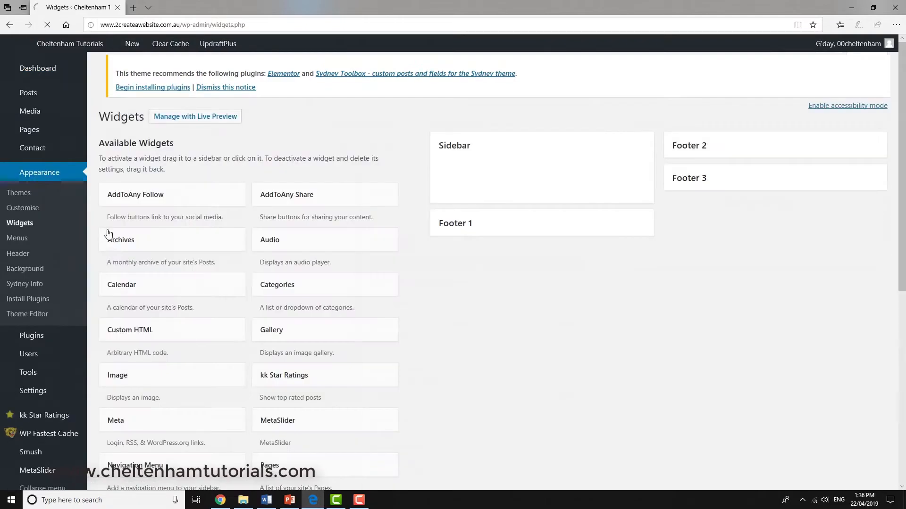
{"action": "scroll", "coordinate": [300, 336], "scroll_direction": "down", "scroll_amount": 1}
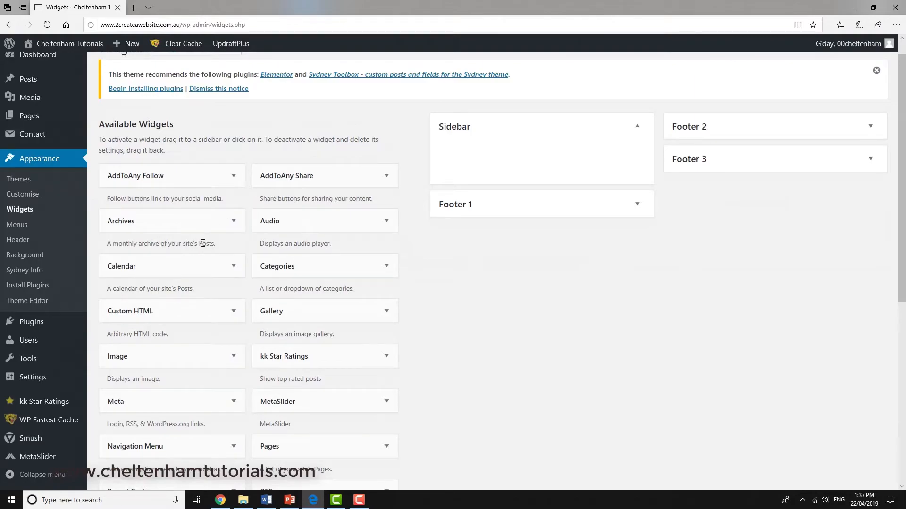
{"action": "scroll", "coordinate": [209, 344], "scroll_direction": "down", "scroll_amount": 4}
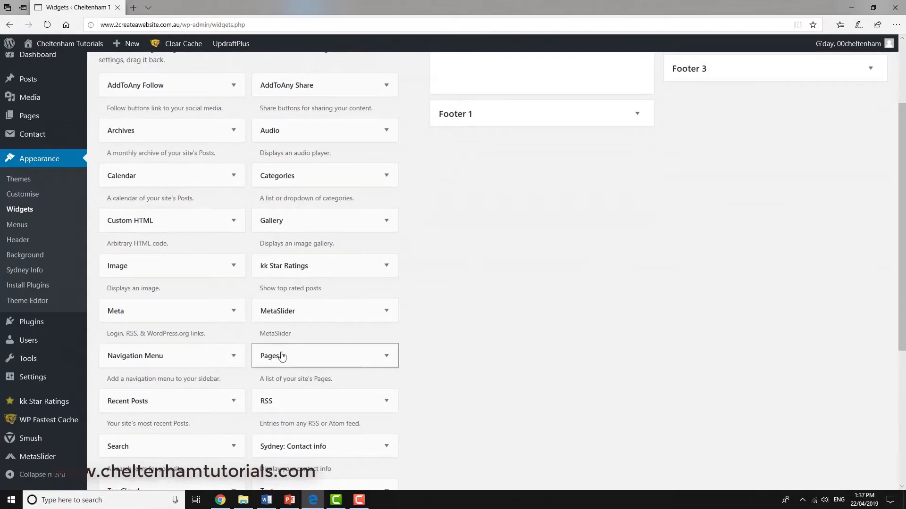
{"action": "left_click_drag", "start_coordinate": [285, 356], "coordinate": [491, 60]}
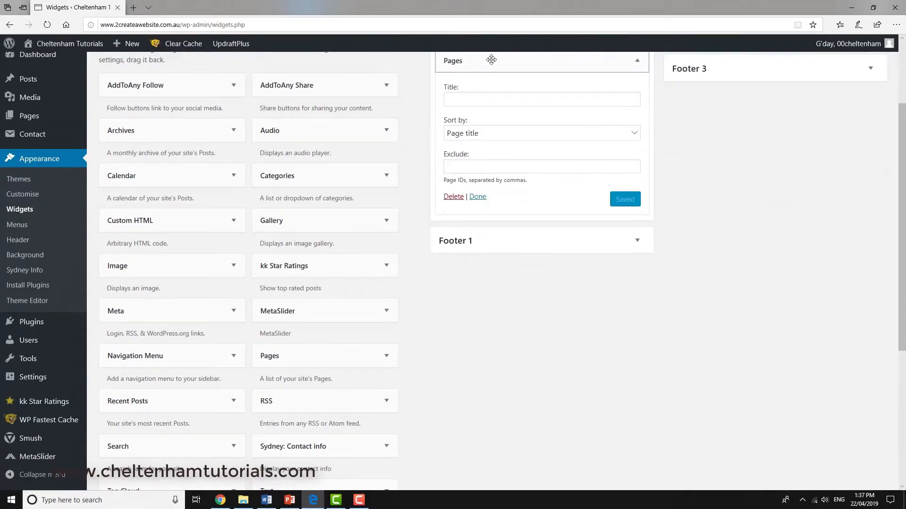
{"action": "left_click", "coordinate": [477, 197]}
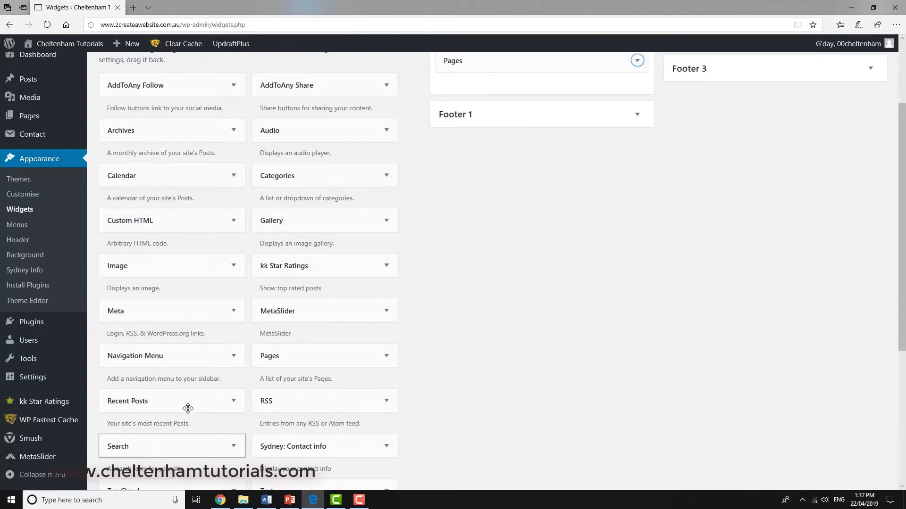
{"action": "left_click_drag", "start_coordinate": [188, 408], "coordinate": [491, 91]}
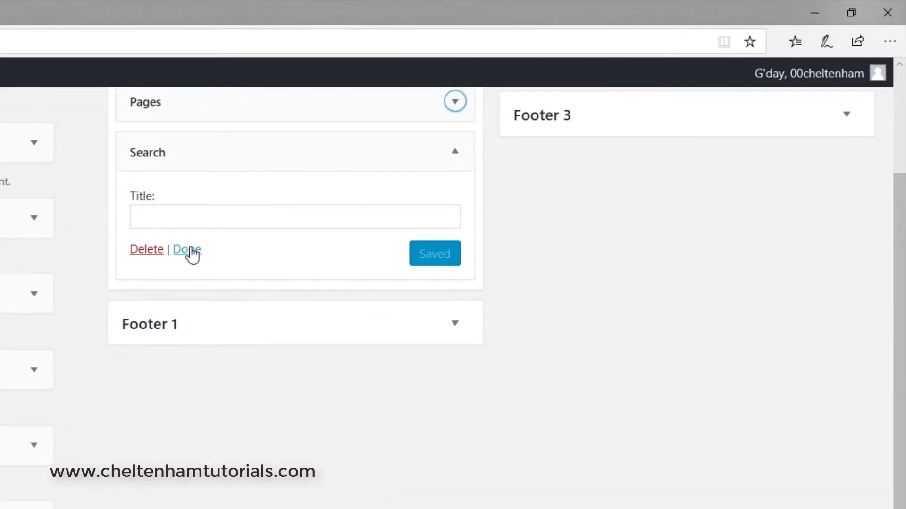
{"action": "left_click", "coordinate": [191, 249]}
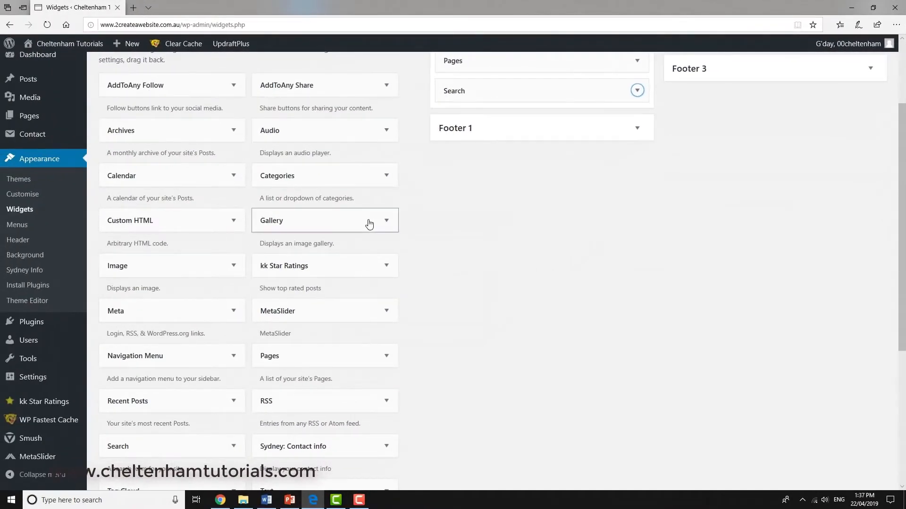
Step: Go back to the live site and examine the sidebar on the Gallery page
{"action": "scroll", "coordinate": [369, 223], "scroll_direction": "up", "scroll_amount": 3}
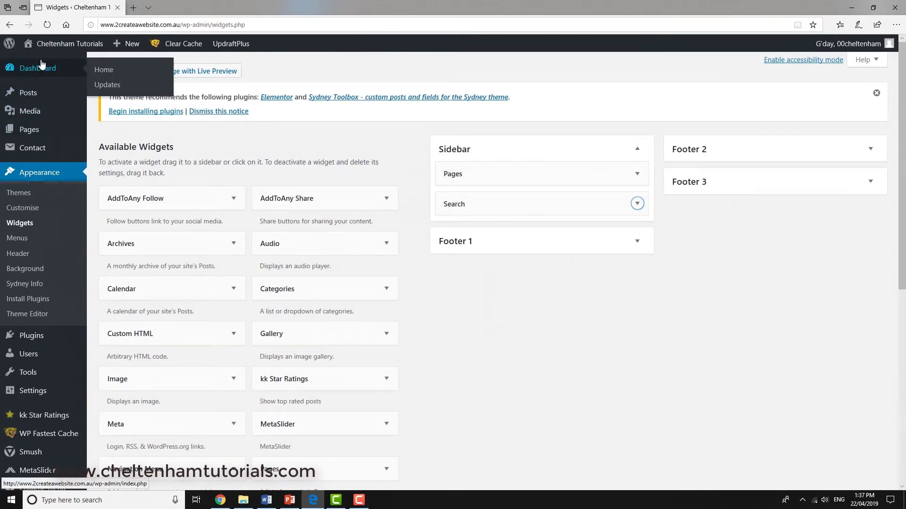
{"action": "mouse_move", "coordinate": [55, 50]}
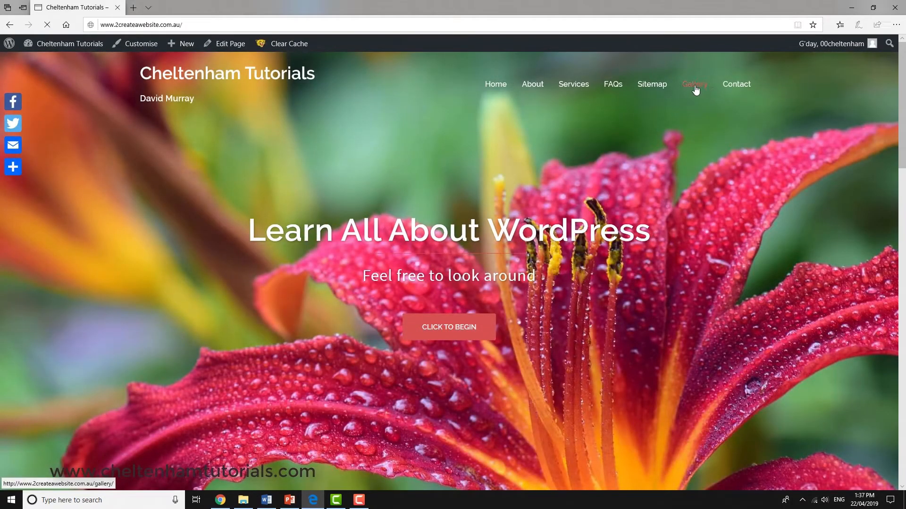
{"action": "left_click", "coordinate": [694, 85]}
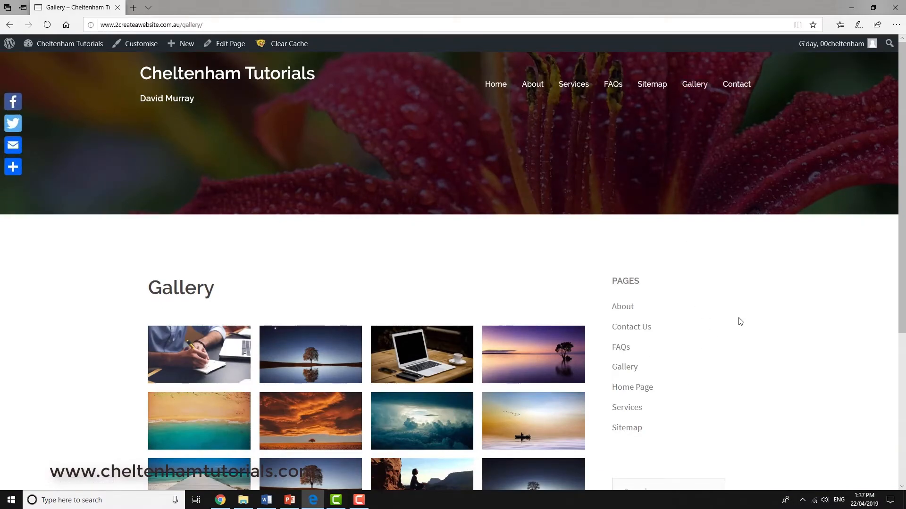
{"action": "scroll", "coordinate": [744, 324], "scroll_direction": "down", "scroll_amount": 2}
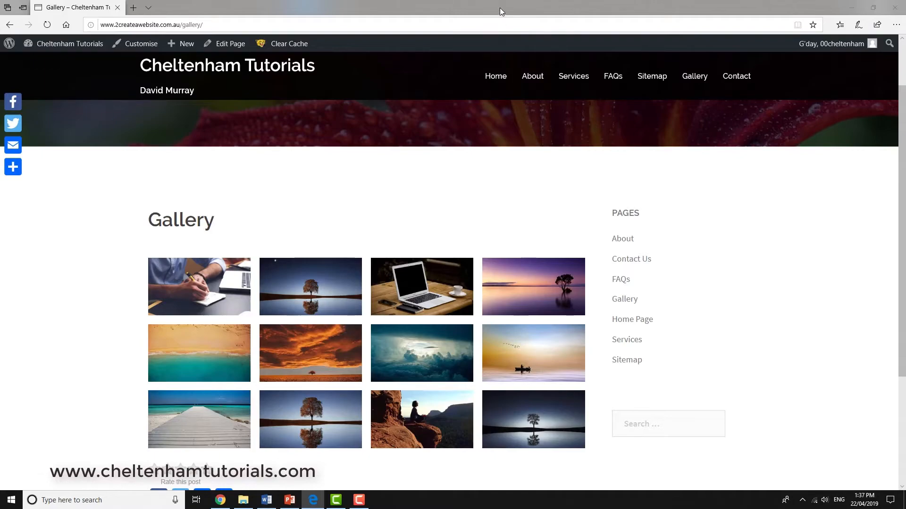
Step: Shrink the browser window to preview the Gallery page's mobile layout down to its lower content, and maximize it again
{"action": "mouse_move", "coordinate": [500, 8]}
{"action": "left_mouse_down"}
{"action": "mouse_move", "coordinate": [667, 41]}
{"action": "mouse_move", "coordinate": [498, 14]}
{"action": "left_mouse_up"}
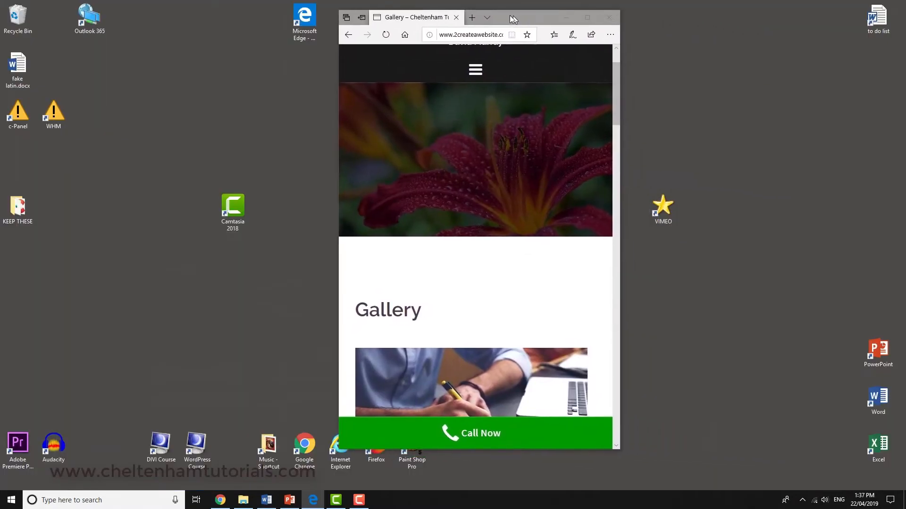
{"action": "left_click_drag", "start_coordinate": [611, 101], "coordinate": [593, 381]}
{"action": "left_click", "coordinate": [585, 18]}
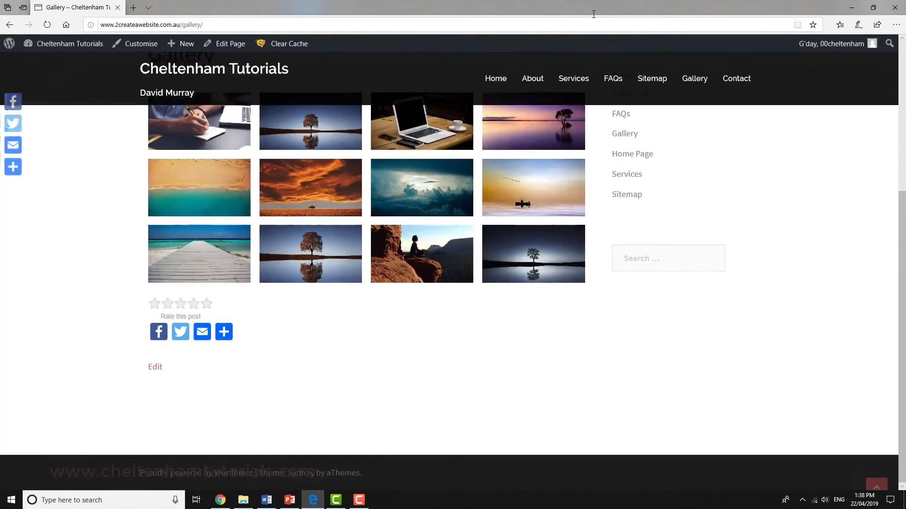
Step: Open the Gallery page from the dashboard's page list, set its template to Full width and update it
{"action": "left_click", "coordinate": [45, 46]}
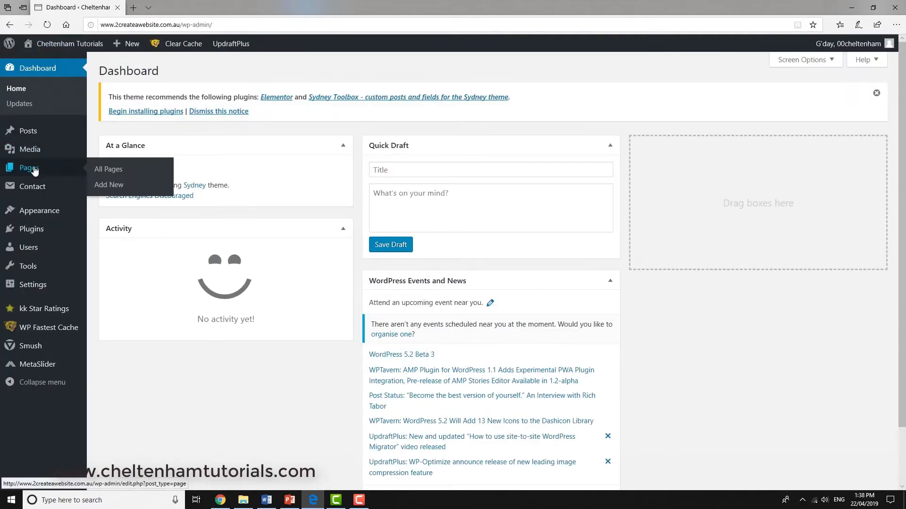
{"action": "left_click", "coordinate": [34, 170]}
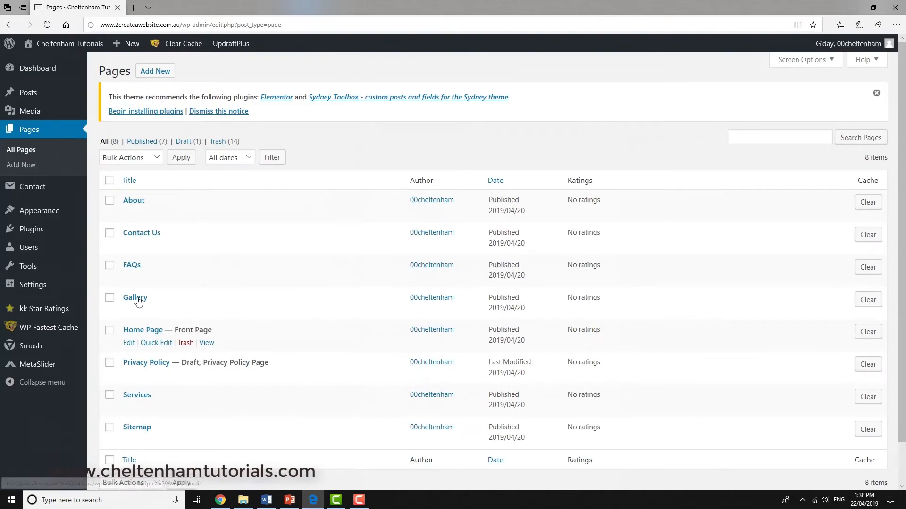
{"action": "left_click", "coordinate": [136, 298]}
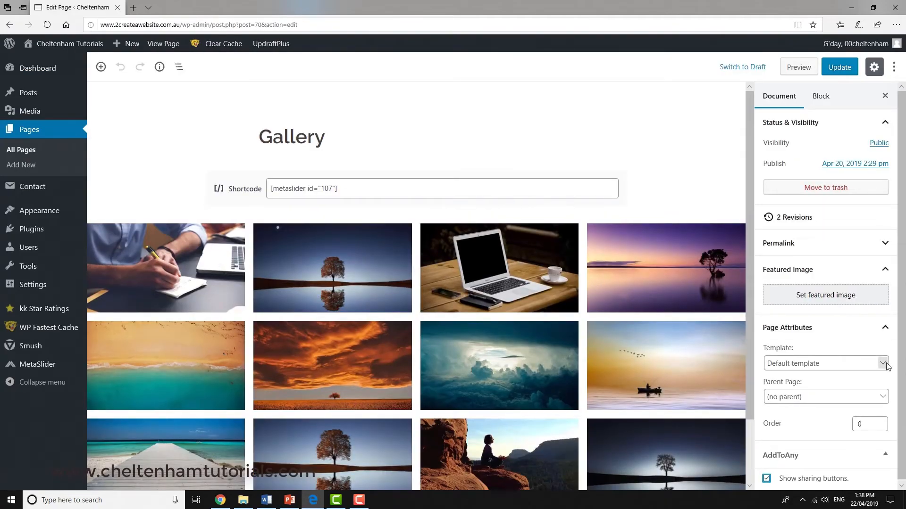
{"action": "left_click", "coordinate": [881, 363]}
{"action": "left_click", "coordinate": [826, 386]}
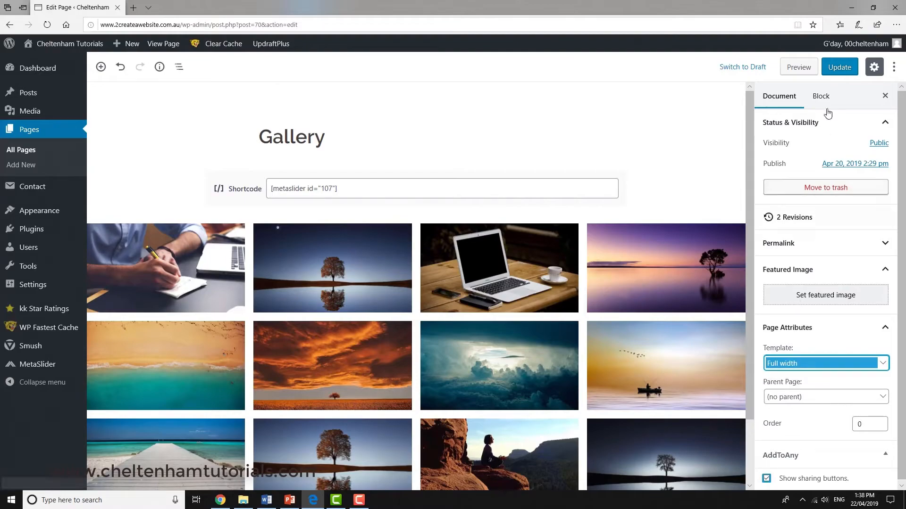
{"action": "left_click", "coordinate": [833, 69]}
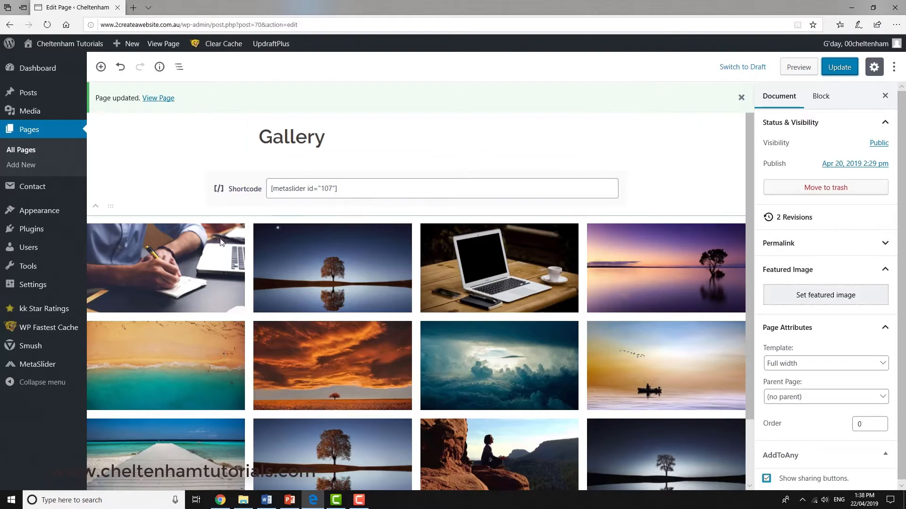
Step: Open the widget settings and remove the Pages and Search widgets from the Sidebar area
{"action": "mouse_move", "coordinate": [54, 215]}
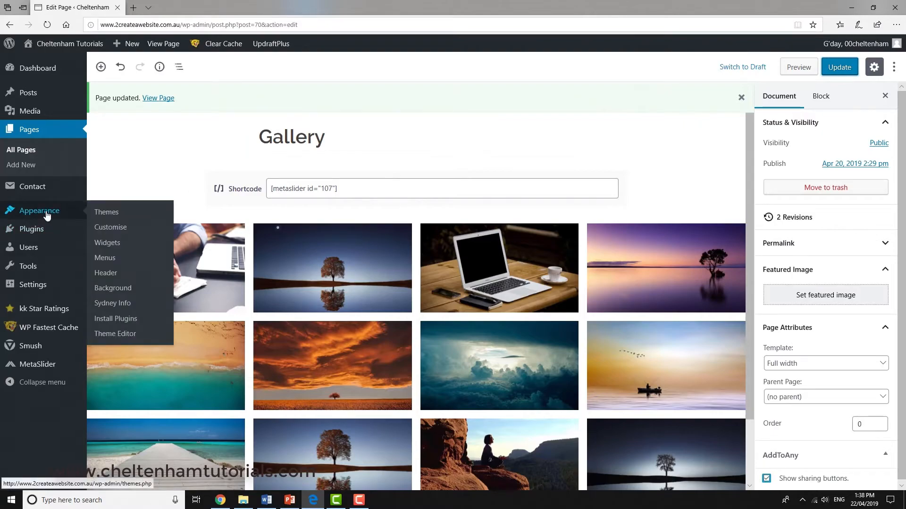
{"action": "left_click", "coordinate": [112, 246]}
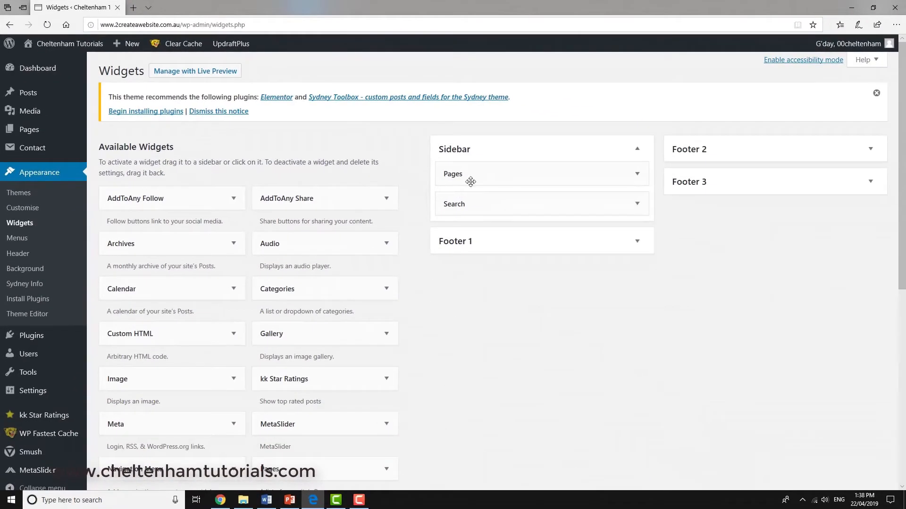
{"action": "left_click_drag", "start_coordinate": [477, 176], "coordinate": [245, 191]}
{"action": "left_click_drag", "start_coordinate": [469, 176], "coordinate": [340, 245]}
{"action": "scroll", "coordinate": [330, 279], "scroll_direction": "down", "scroll_amount": 3}
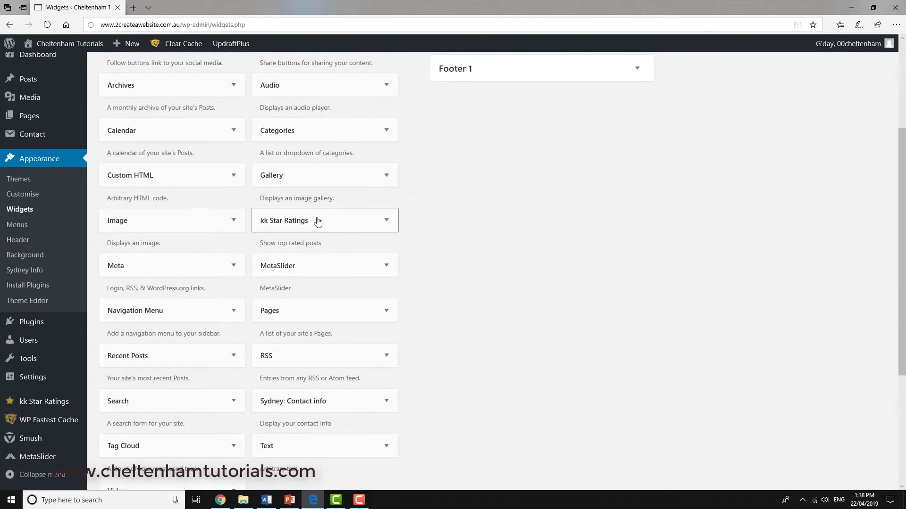
Step: Add the Search widget to the Footer 1 area without a title and close its settings
{"action": "scroll", "coordinate": [317, 222], "scroll_direction": "up", "scroll_amount": 1}
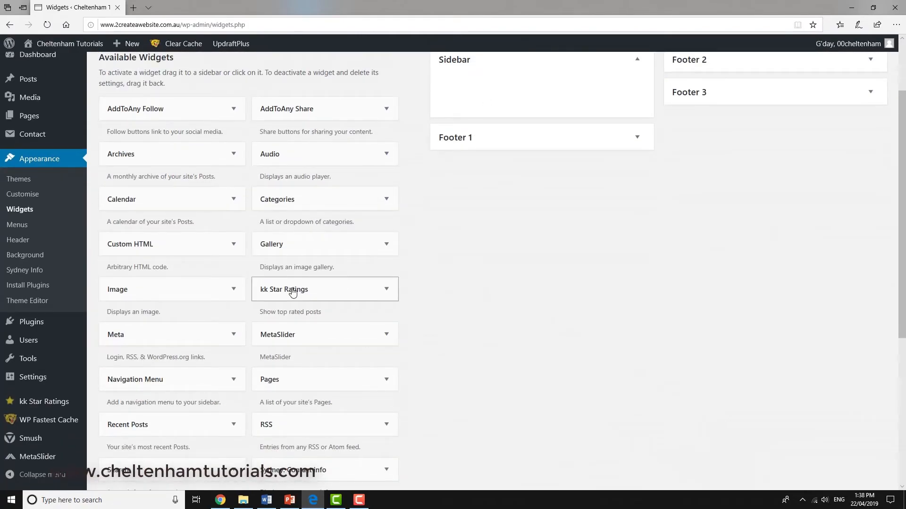
{"action": "scroll", "coordinate": [513, 176], "scroll_direction": "up", "scroll_amount": 2}
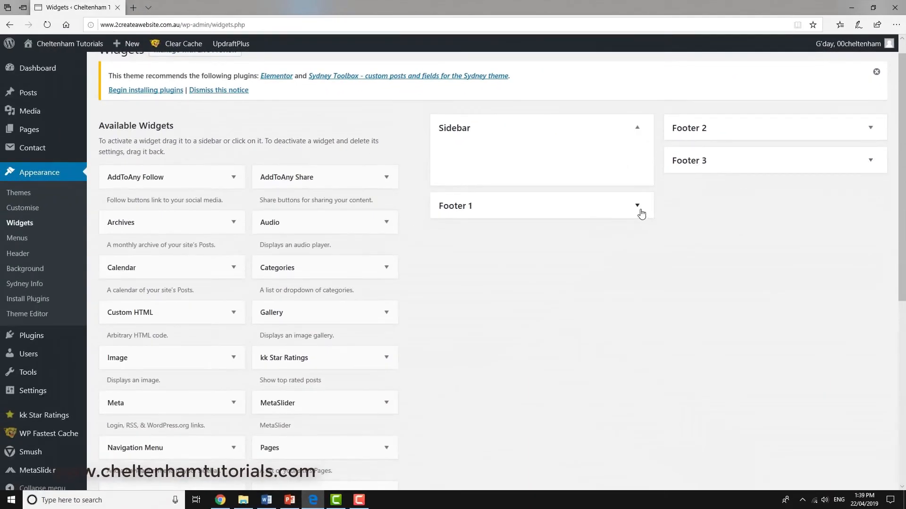
{"action": "left_click", "coordinate": [637, 206]}
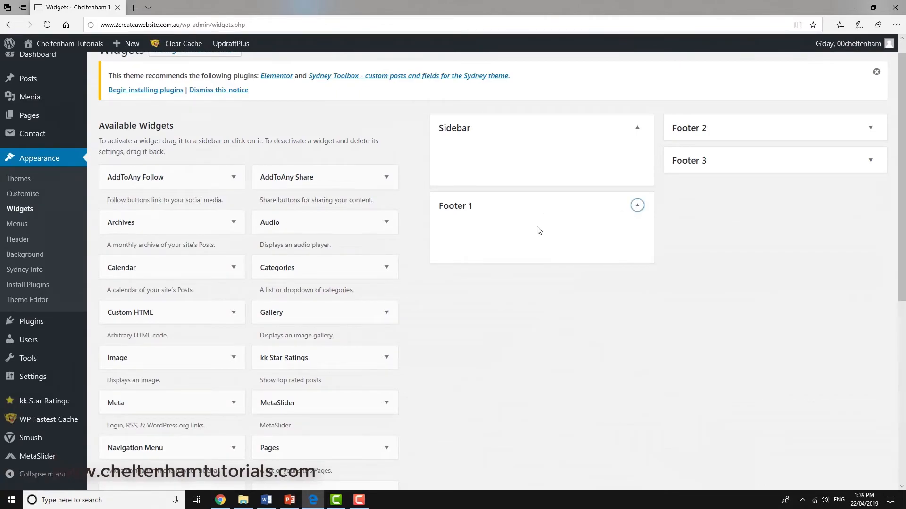
{"action": "scroll", "coordinate": [191, 420], "scroll_direction": "down", "scroll_amount": 2}
{"action": "scroll", "coordinate": [184, 405], "scroll_direction": "down", "scroll_amount": 3}
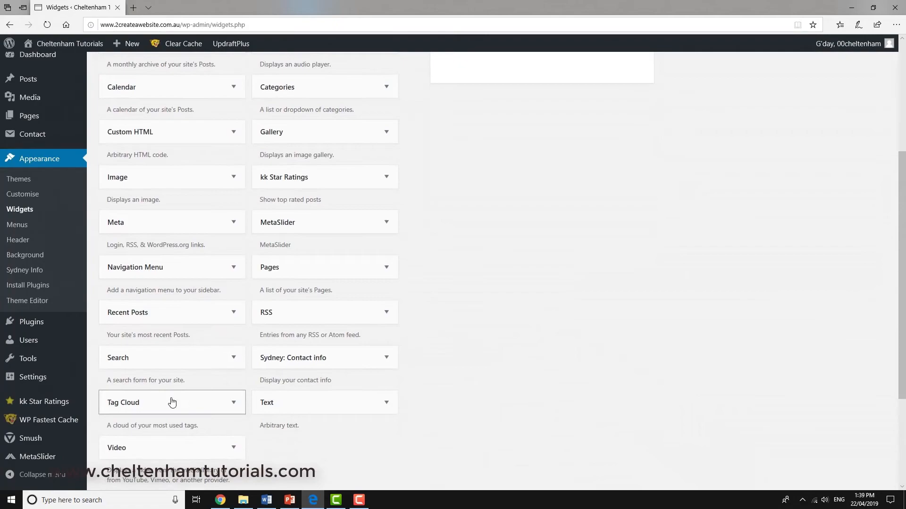
{"action": "left_click_drag", "start_coordinate": [170, 358], "coordinate": [519, 209]}
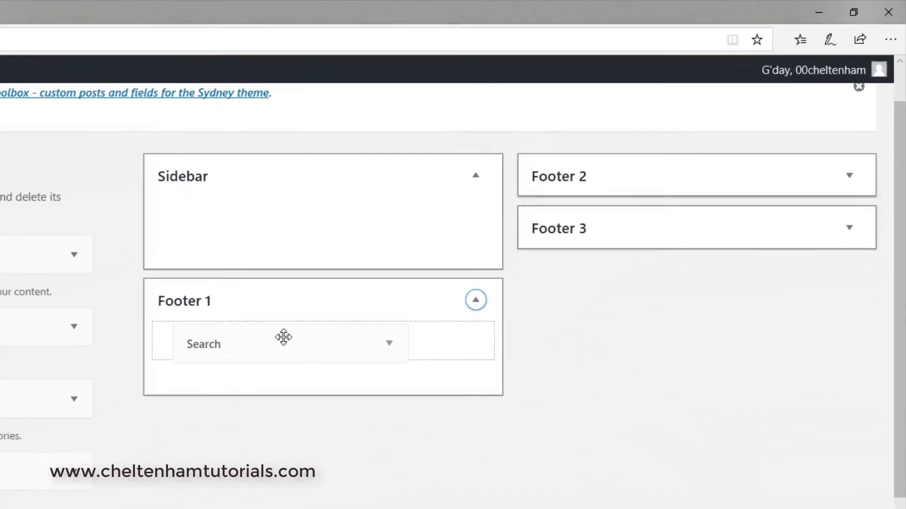
{"action": "left_click_drag", "start_coordinate": [284, 337], "coordinate": [283, 337]}
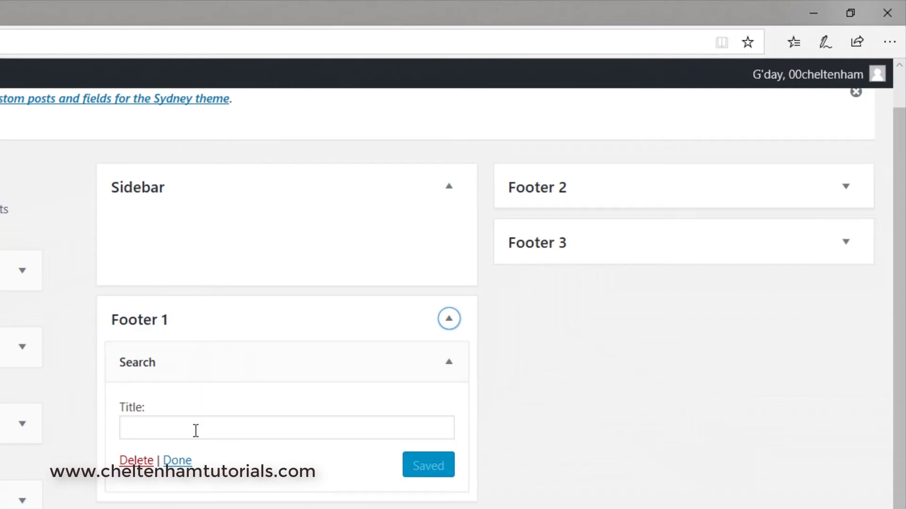
{"action": "left_click", "coordinate": [177, 461]}
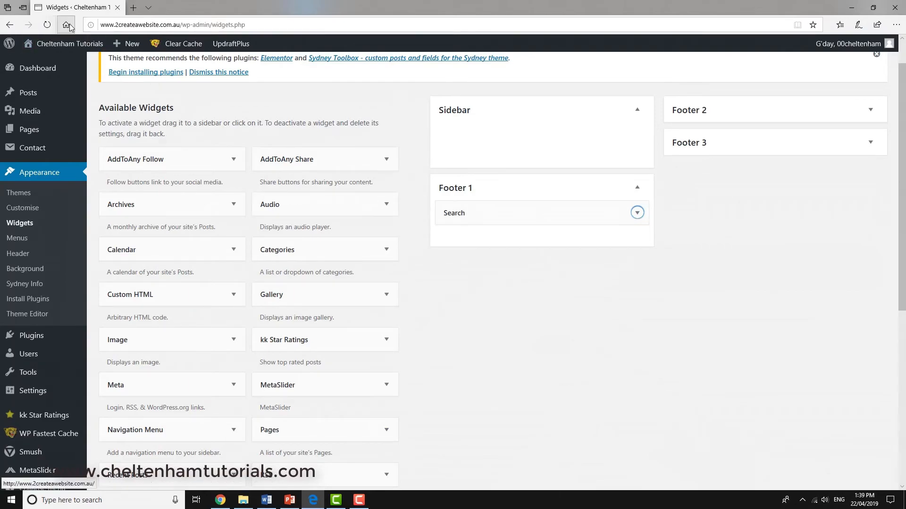
Step: Visit the live site and examine the search box in the home page's footer
{"action": "left_click", "coordinate": [62, 45]}
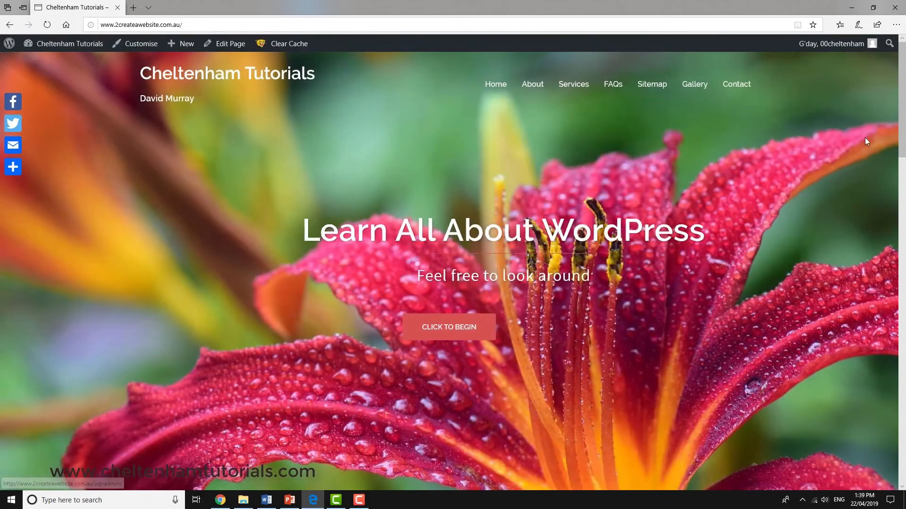
{"action": "left_click_drag", "start_coordinate": [902, 126], "coordinate": [902, 434]}
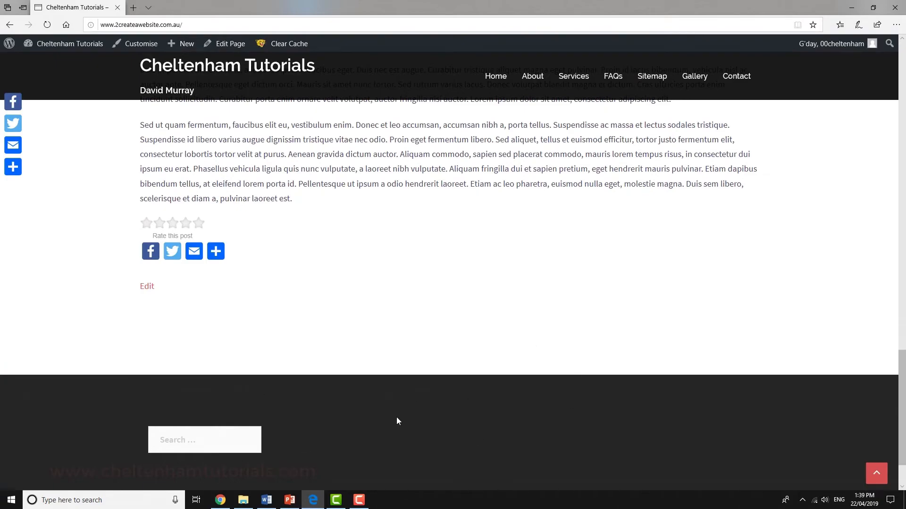
{"action": "left_click", "coordinate": [193, 439]}
{"action": "scroll", "coordinate": [367, 305], "scroll_direction": "up", "scroll_amount": 6}
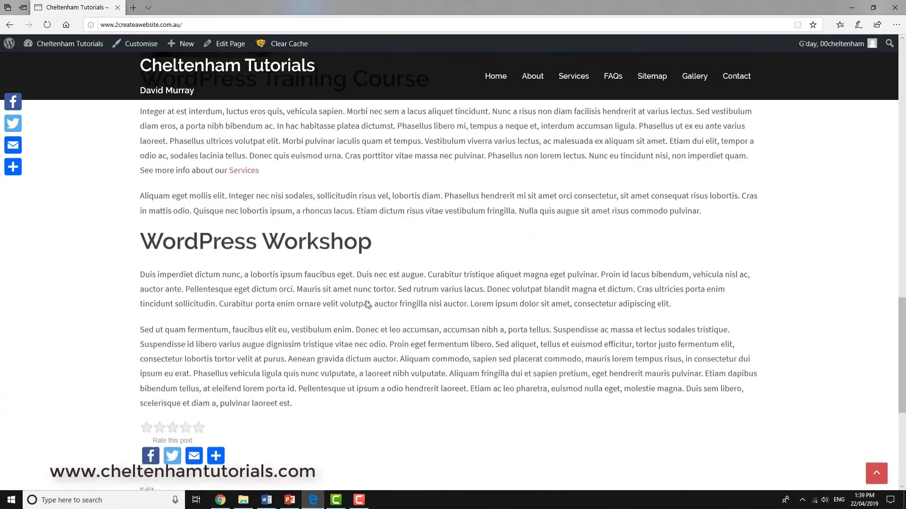
{"action": "scroll", "coordinate": [389, 353], "scroll_direction": "down", "scroll_amount": 8}
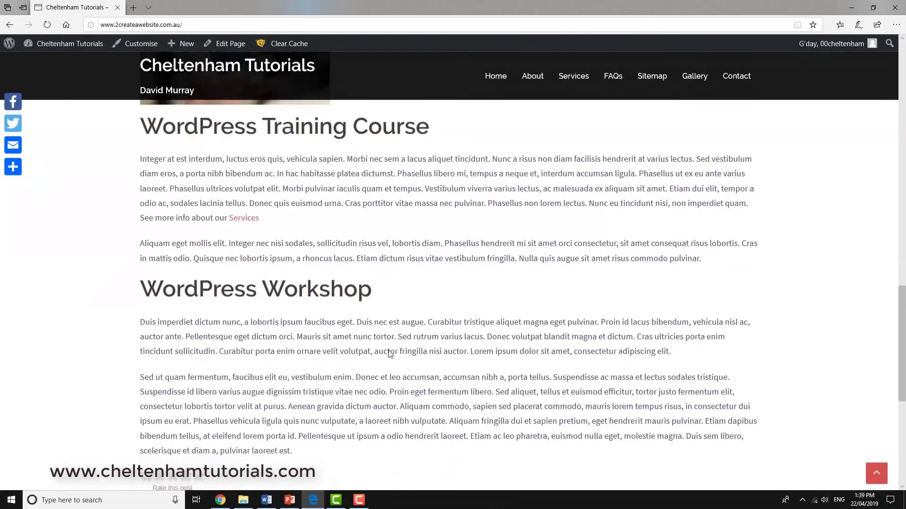
{"action": "left_click", "coordinate": [241, 366]}
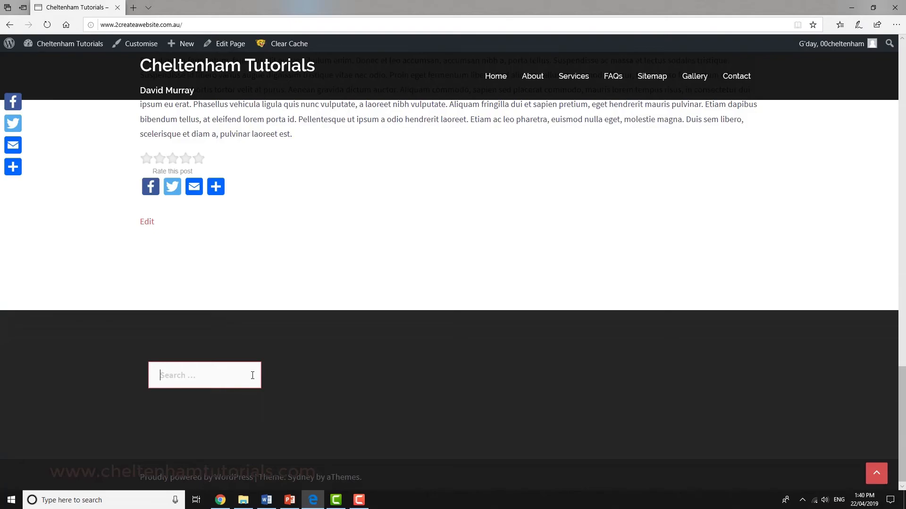
{"action": "scroll", "coordinate": [252, 376], "scroll_direction": "up", "scroll_amount": 7}
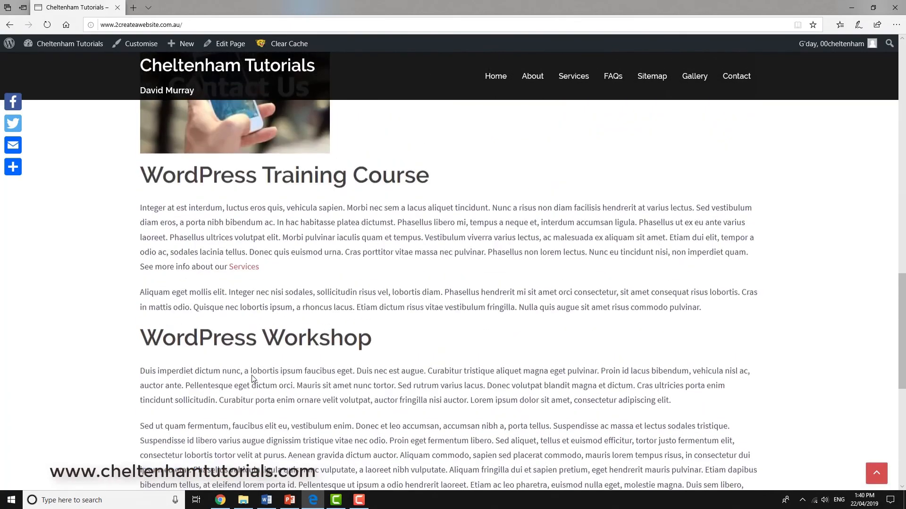
{"action": "scroll", "coordinate": [252, 387], "scroll_direction": "down", "scroll_amount": 8}
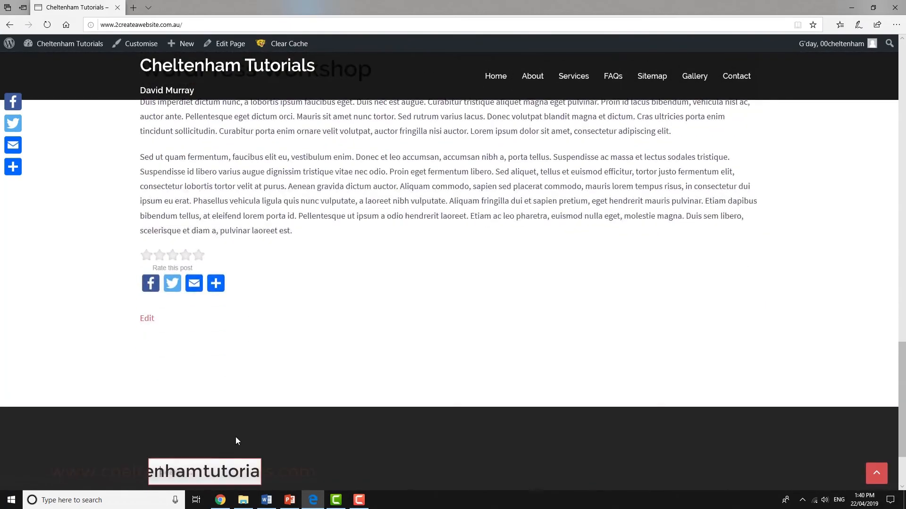
{"action": "scroll", "coordinate": [235, 441], "scroll_direction": "down", "scroll_amount": 2}
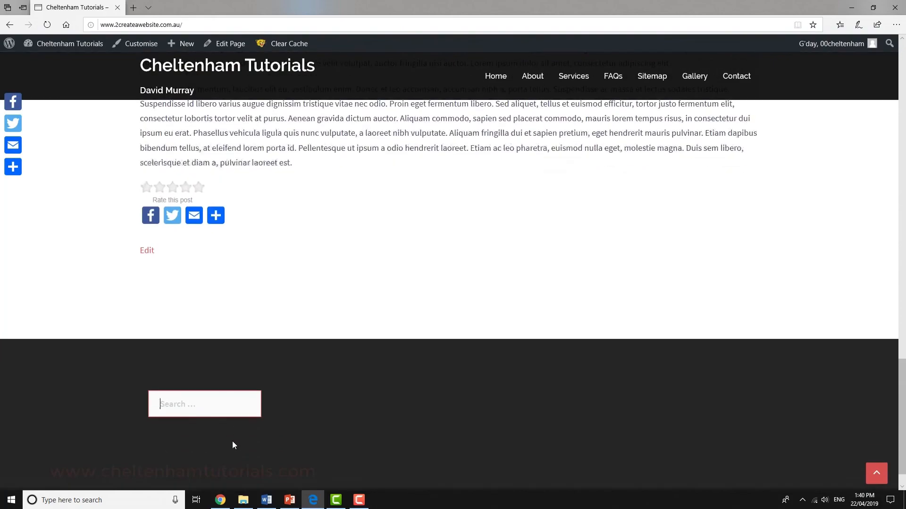
Step: Return to the dashboard's widget settings and remove the Search widget from the Footer 1 area
{"action": "left_click", "coordinate": [74, 46]}
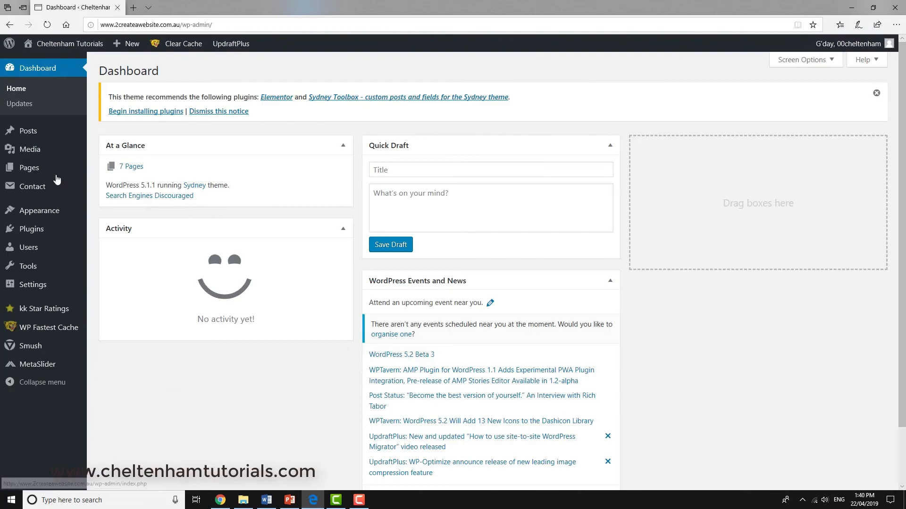
{"action": "mouse_move", "coordinate": [48, 215]}
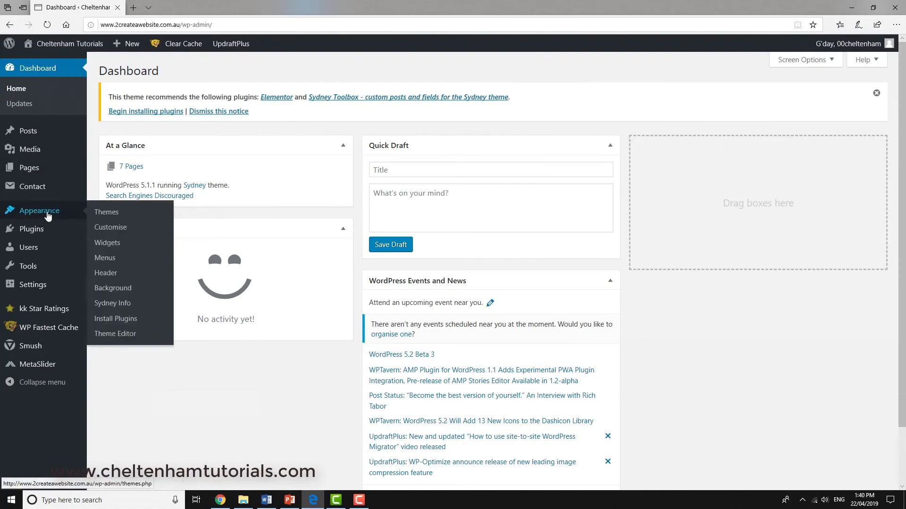
{"action": "left_click", "coordinate": [106, 245]}
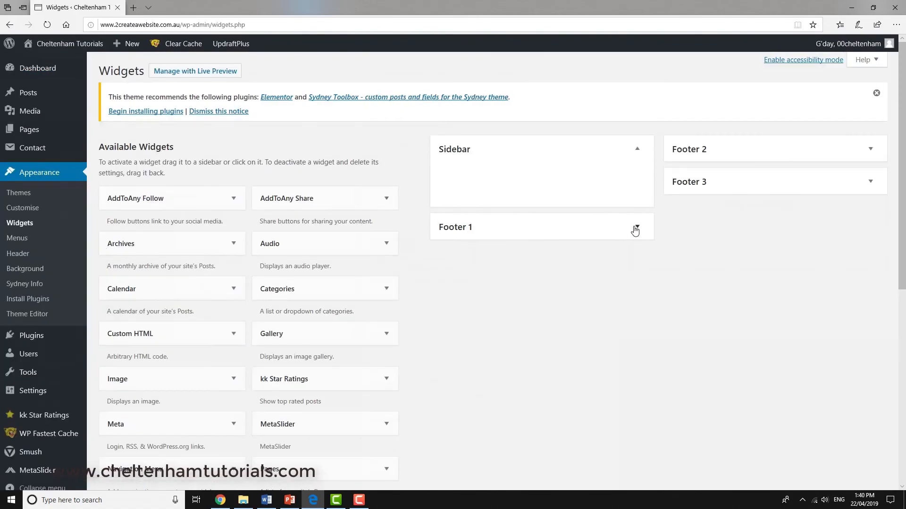
{"action": "left_click", "coordinate": [635, 230]}
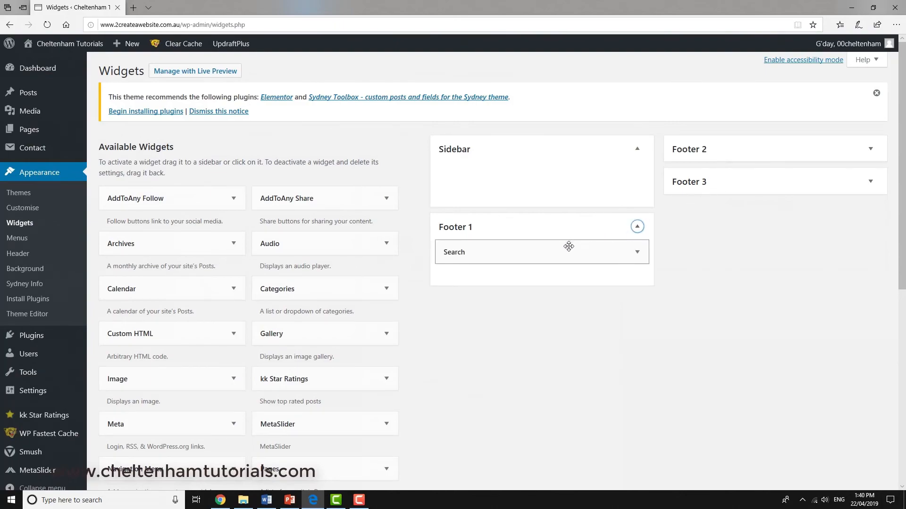
{"action": "left_click_drag", "start_coordinate": [568, 247], "coordinate": [278, 262]}
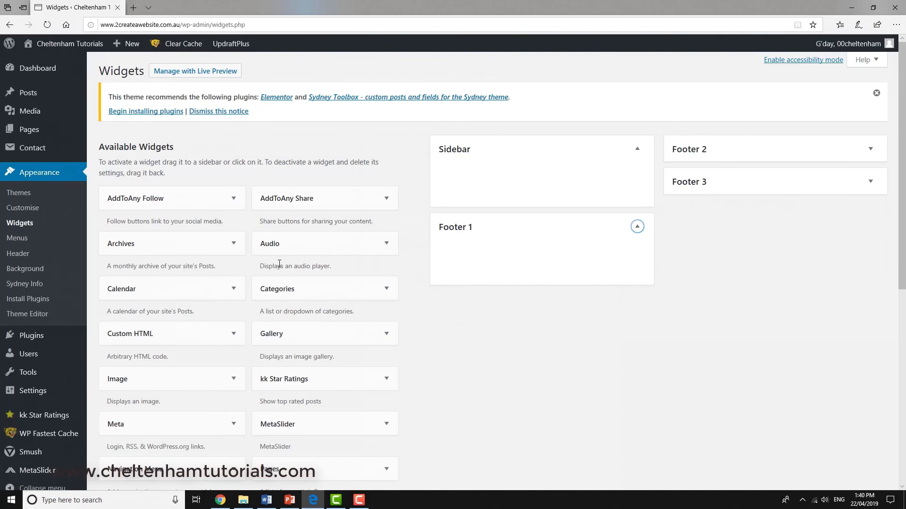
Step: Visit the live site again and check the footer at the end of the home page
{"action": "mouse_move", "coordinate": [57, 43]}
{"action": "left_click", "coordinate": [38, 60]}
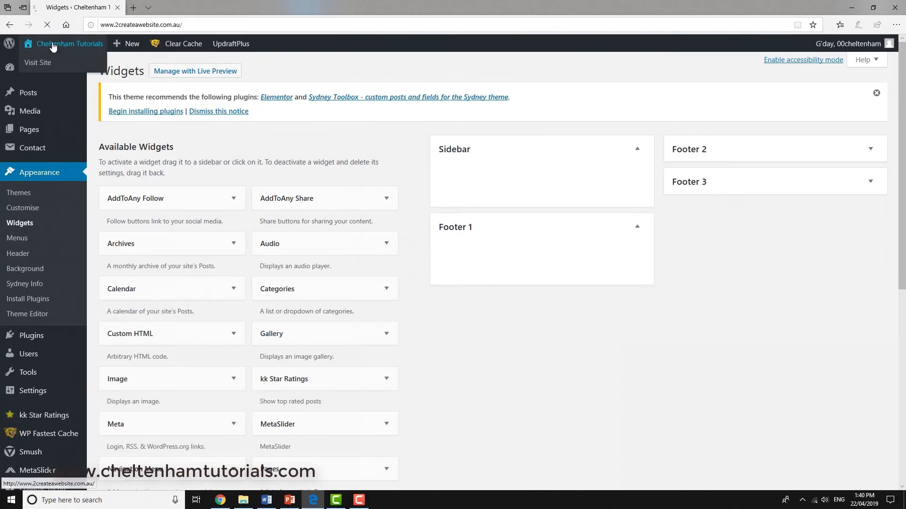
{"action": "scroll", "coordinate": [165, 71], "scroll_direction": "down", "scroll_amount": 10}
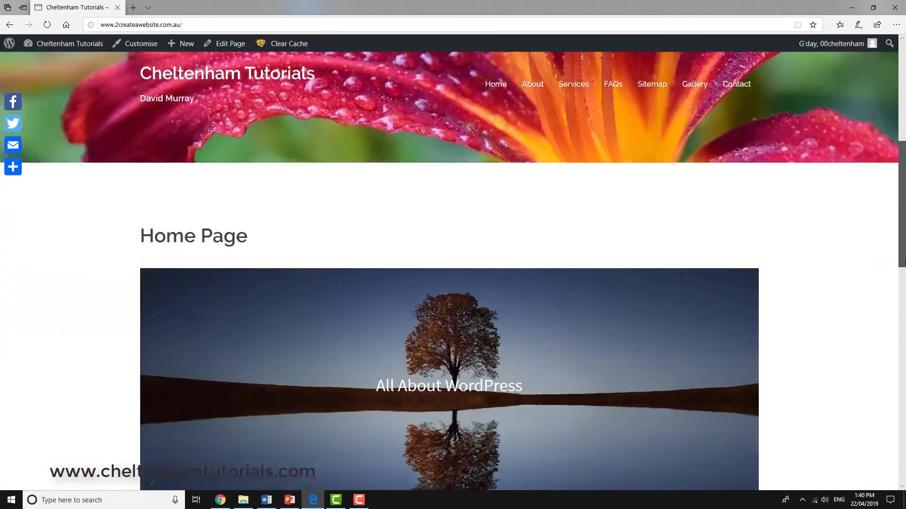
{"action": "left_click_drag", "start_coordinate": [904, 418], "coordinate": [905, 462]}
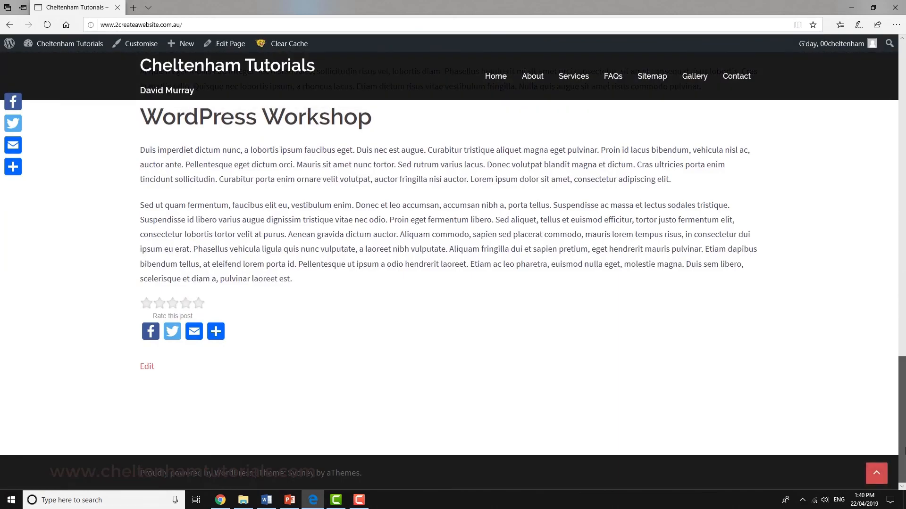